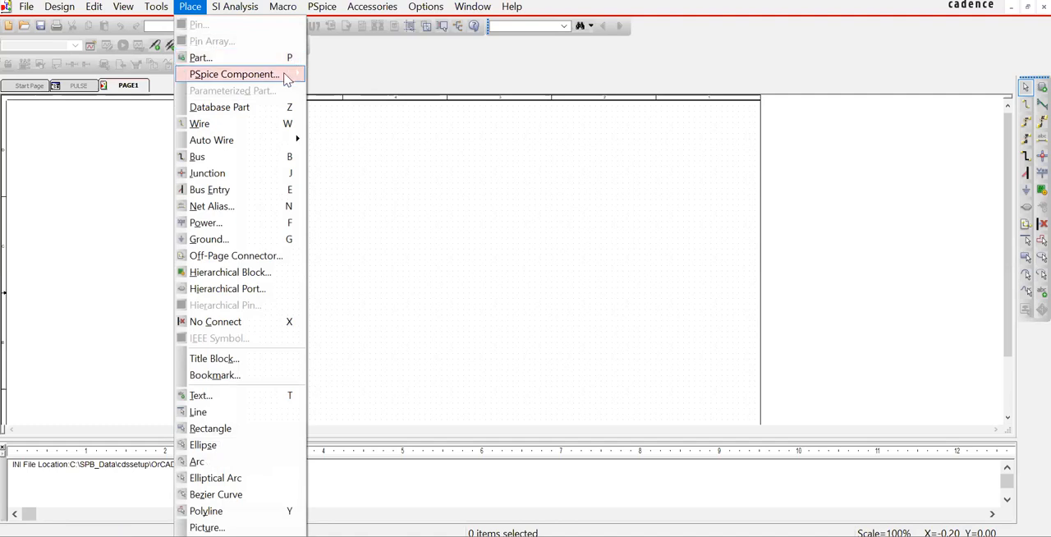
Step: Place a PSpice pulse voltage source on the schematic page, left of the page centre
{"action": "mouse_move", "coordinate": [353, 113]}
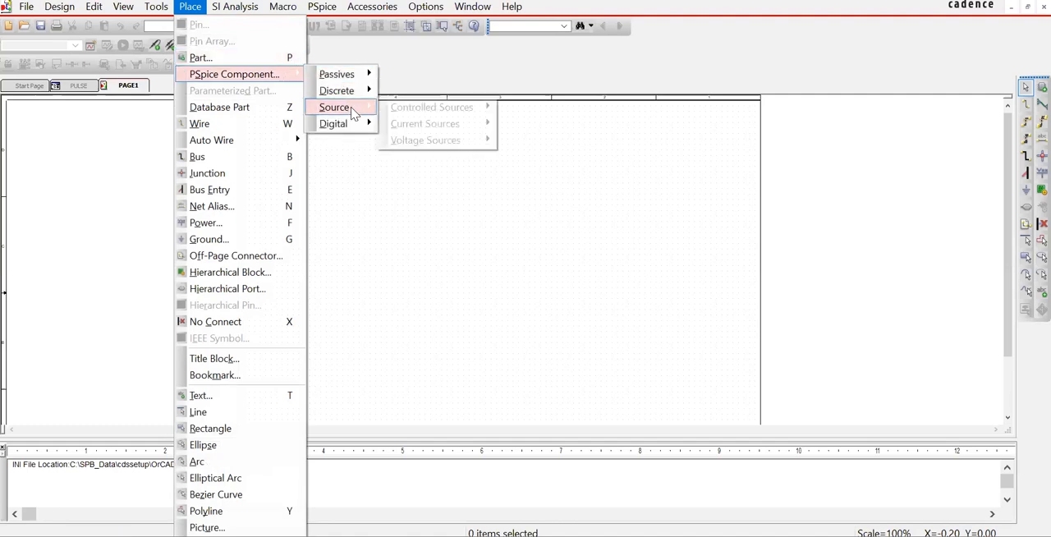
{"action": "mouse_move", "coordinate": [441, 128]}
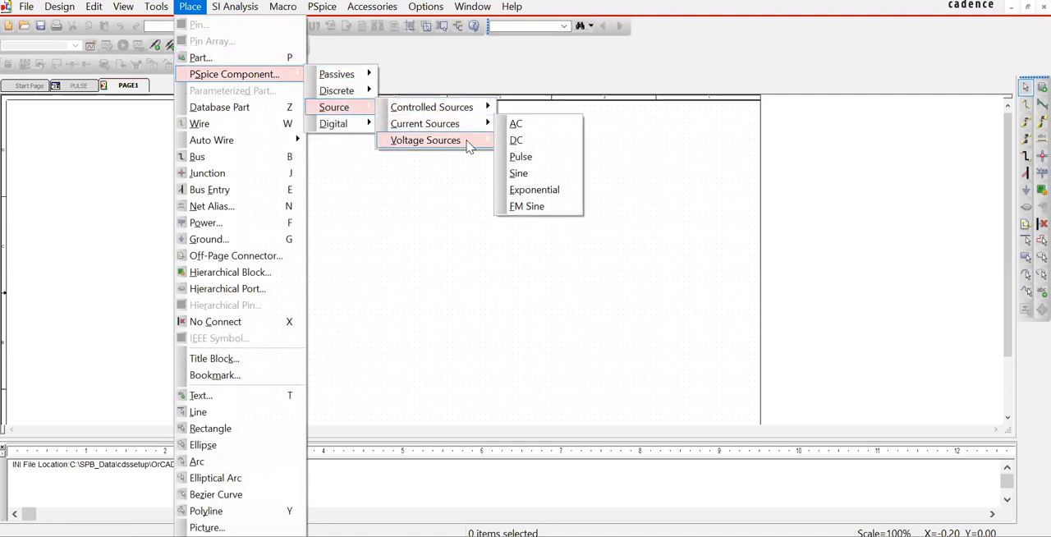
{"action": "mouse_move", "coordinate": [478, 143]}
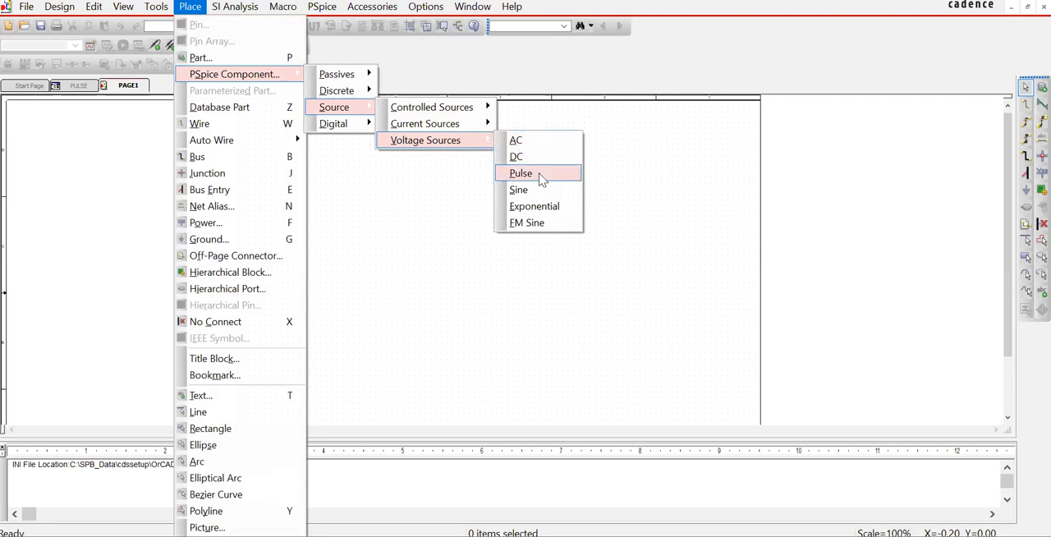
{"action": "left_click", "coordinate": [521, 174]}
{"action": "left_click", "coordinate": [391, 266]}
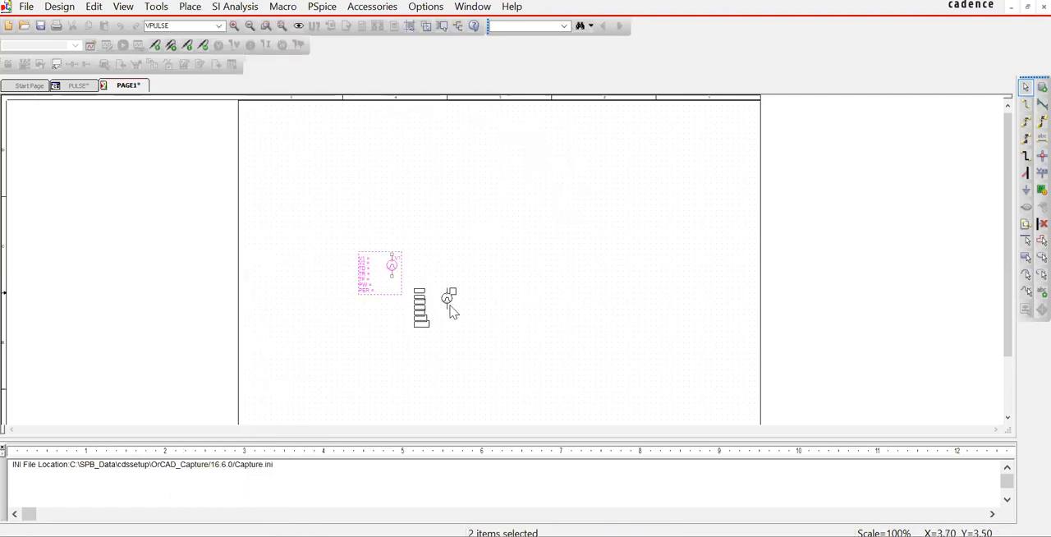
{"action": "key", "text": "Escape"}
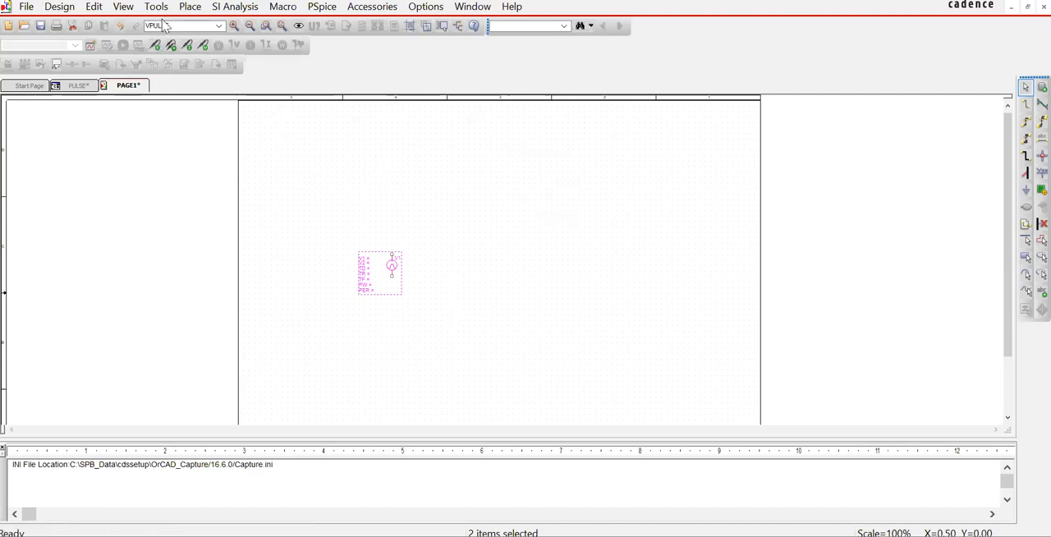
Step: Place a PSpice resistor horizontally, above and to the right of the pulse source
{"action": "left_click", "coordinate": [192, 9]}
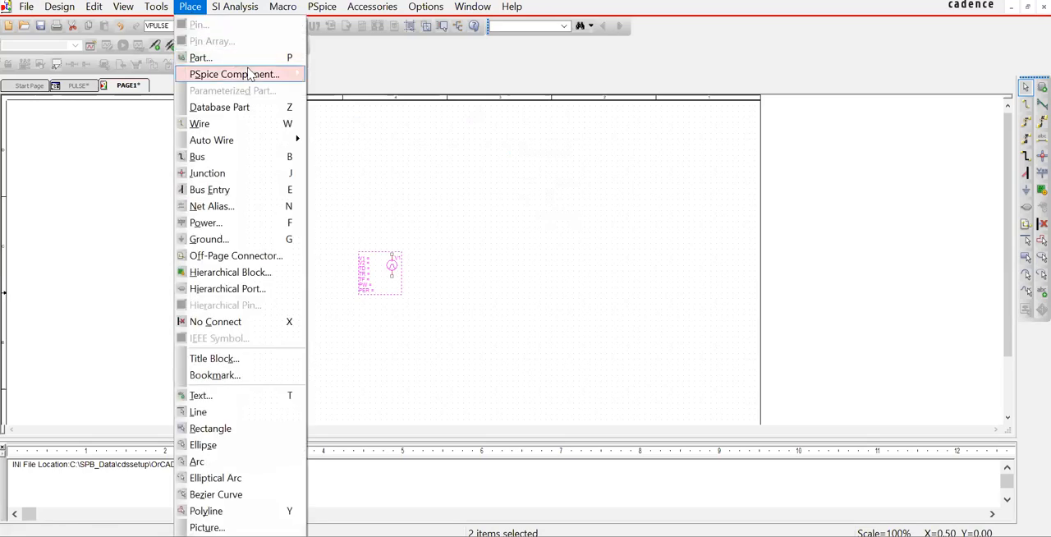
{"action": "mouse_move", "coordinate": [350, 78]}
{"action": "left_click", "coordinate": [394, 75]}
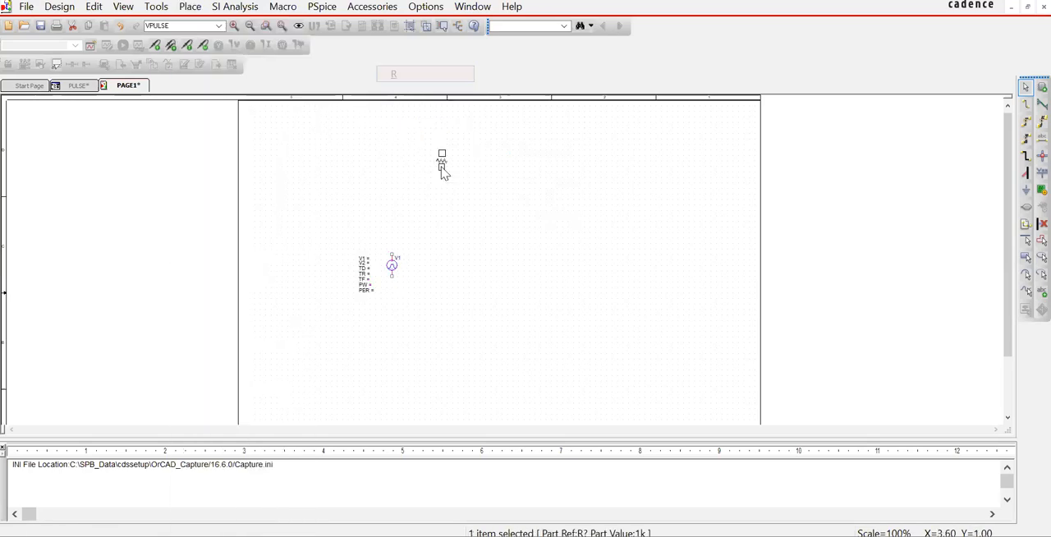
{"action": "left_click", "coordinate": [458, 220]}
{"action": "key", "text": "Escape"}
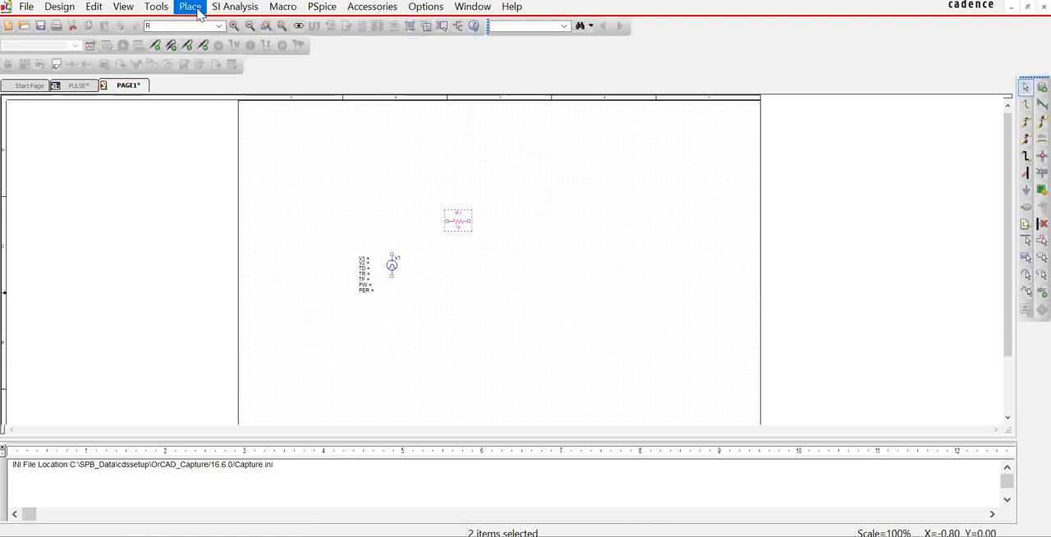
Step: Place a 0/CAPSYM ground symbol below the pulse source and resistor
{"action": "key", "text": "g"}
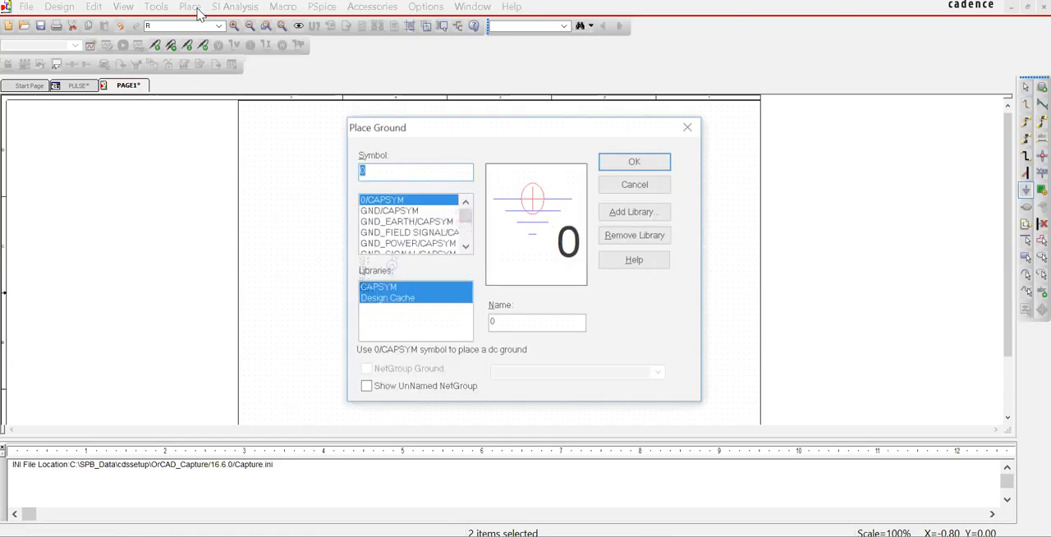
{"action": "left_click", "coordinate": [645, 162]}
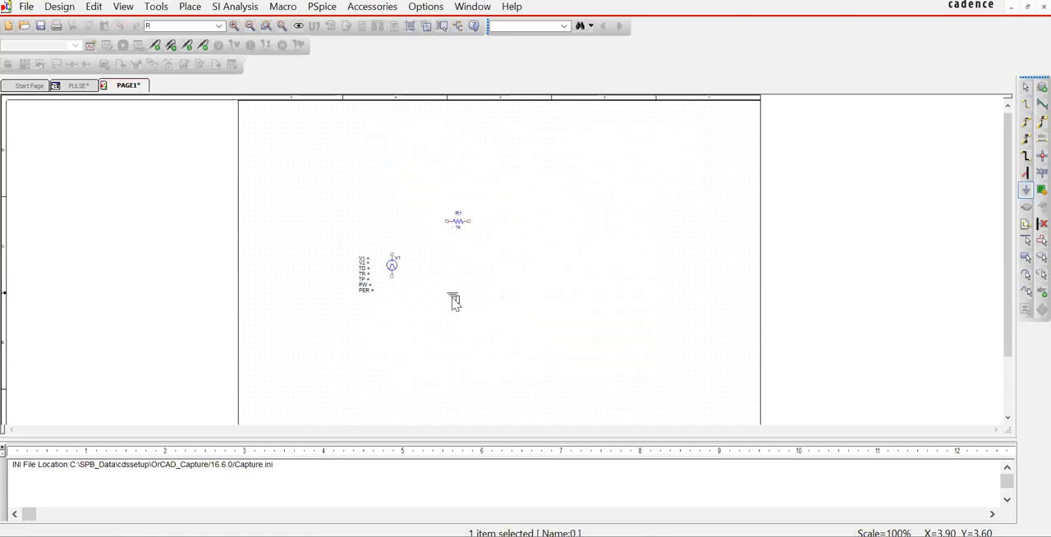
{"action": "left_click", "coordinate": [435, 325]}
{"action": "key", "text": "Escape"}
{"action": "key", "text": "w"}
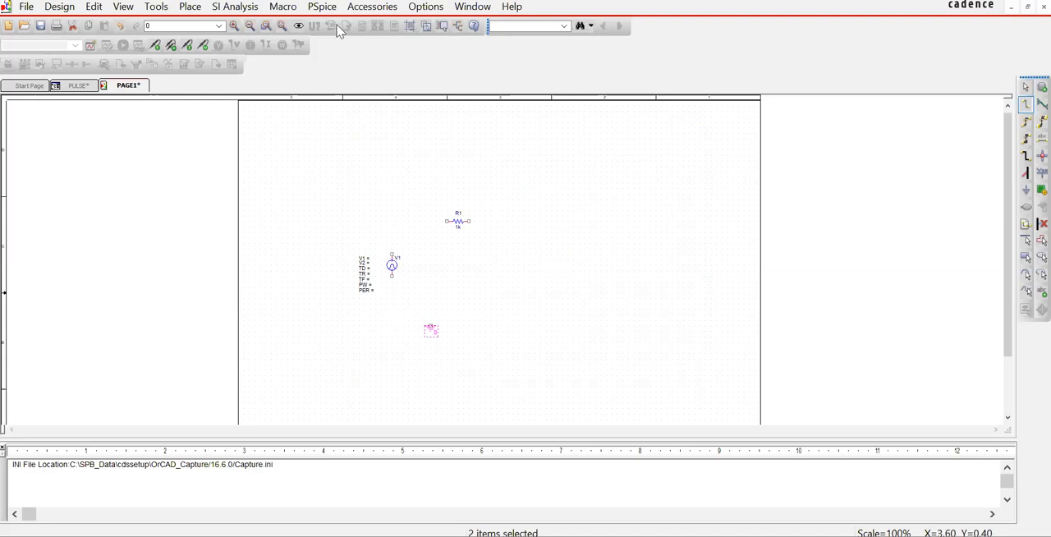
{"action": "left_click", "coordinate": [235, 27]}
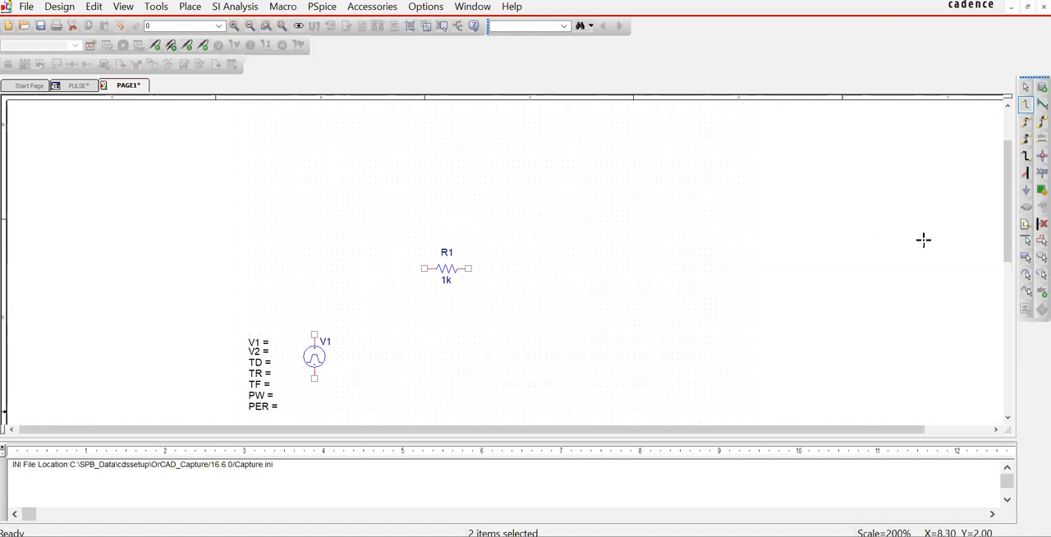
{"action": "left_click", "coordinate": [997, 193]}
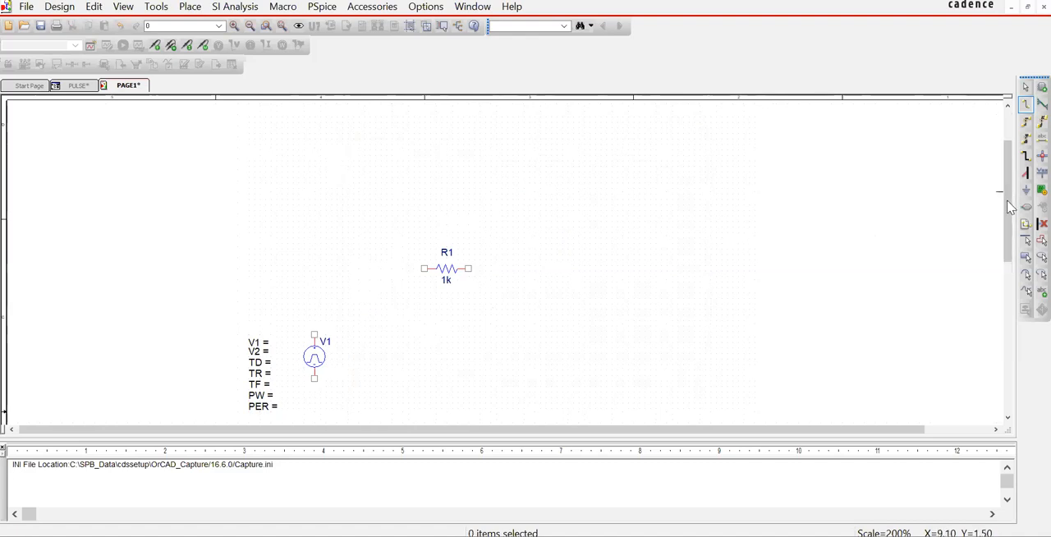
{"action": "left_click_drag", "start_coordinate": [1010, 207], "coordinate": [1010, 265]}
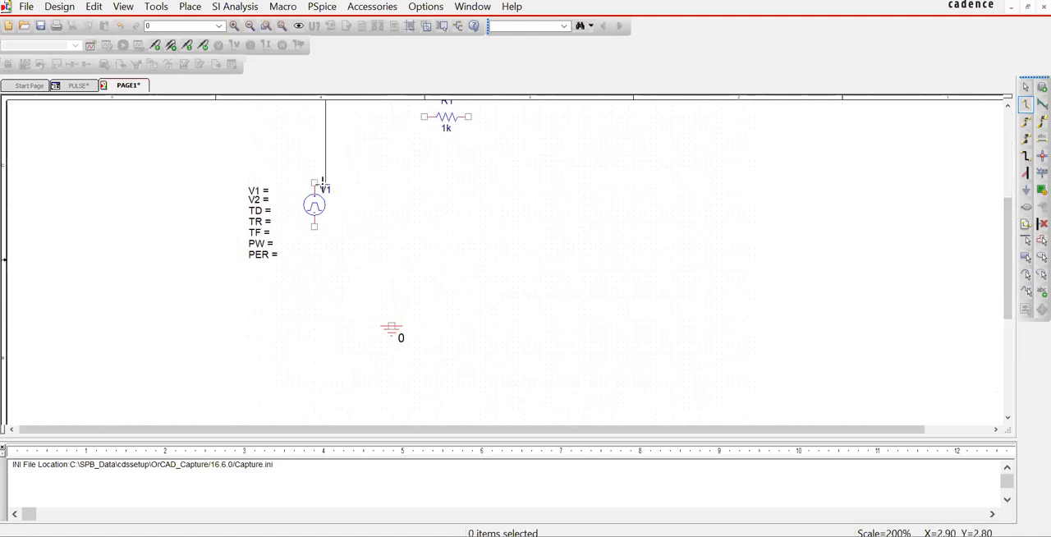
{"action": "key", "text": "Escape"}
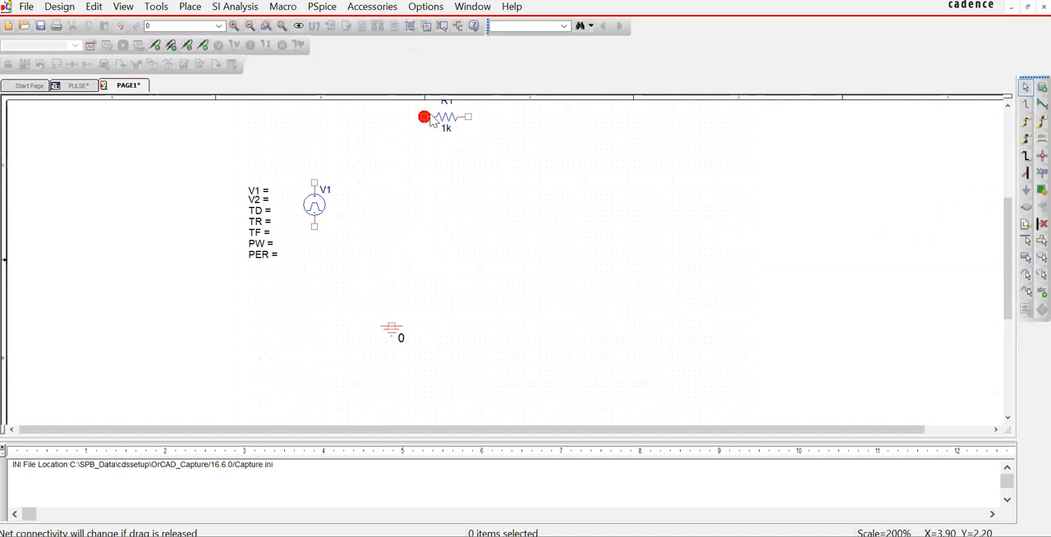
Step: Wire the upper terminal of pulse source V1 to the left terminal of resistor R1
{"action": "scroll", "coordinate": [427, 199], "scroll_direction": "up", "scroll_amount": 1}
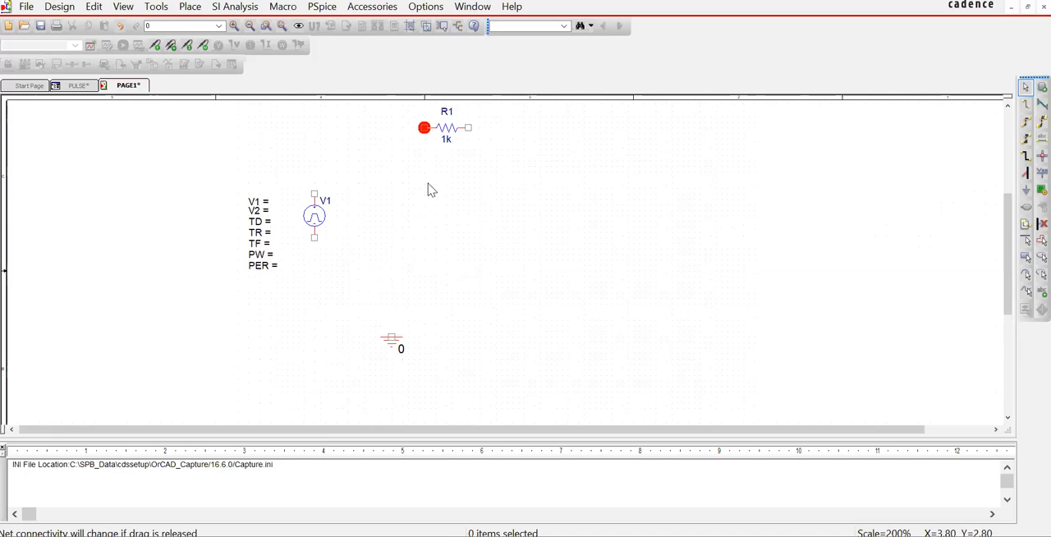
{"action": "key", "text": "w"}
{"action": "left_click", "coordinate": [314, 195]}
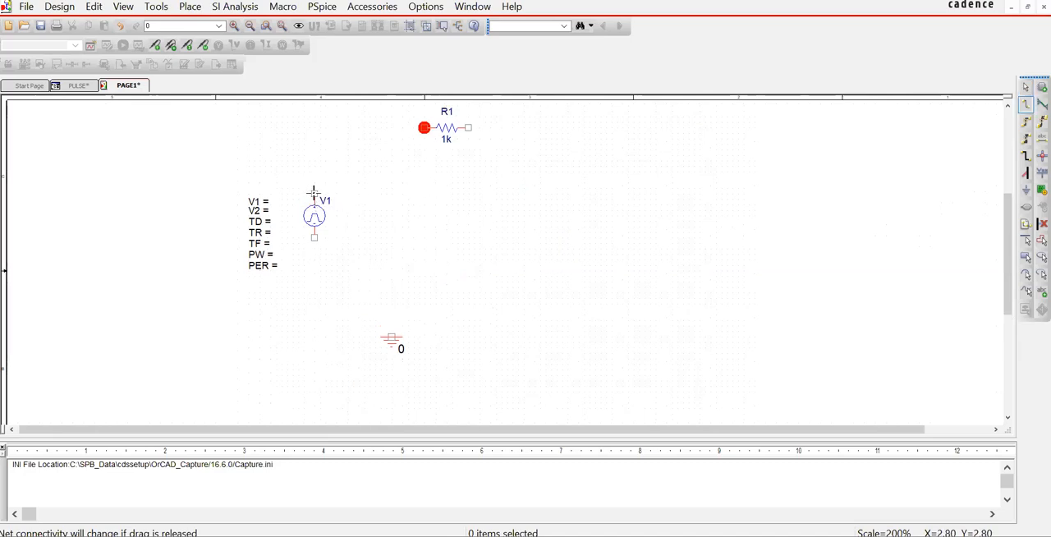
{"action": "left_click", "coordinate": [423, 128]}
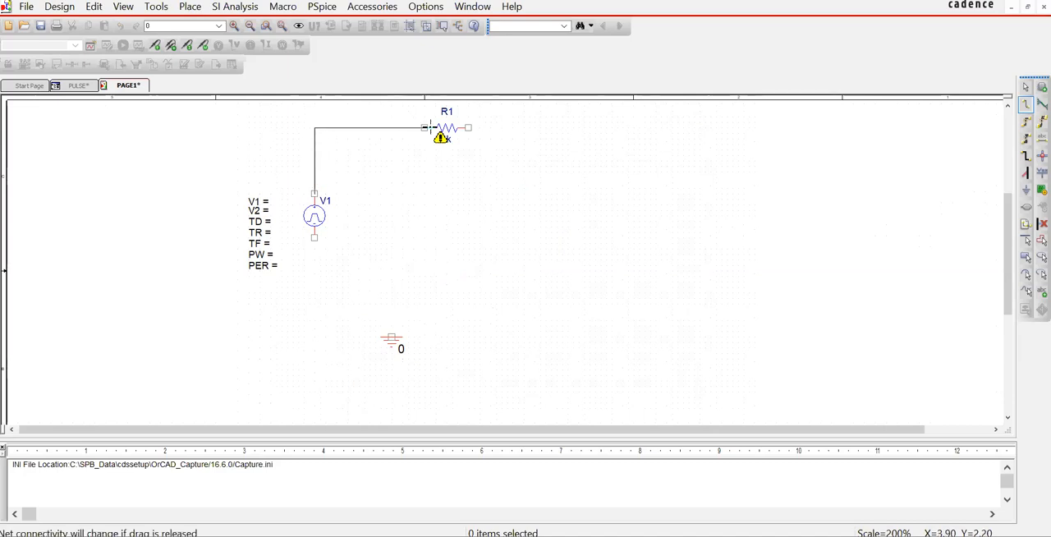
{"action": "left_click", "coordinate": [424, 127]}
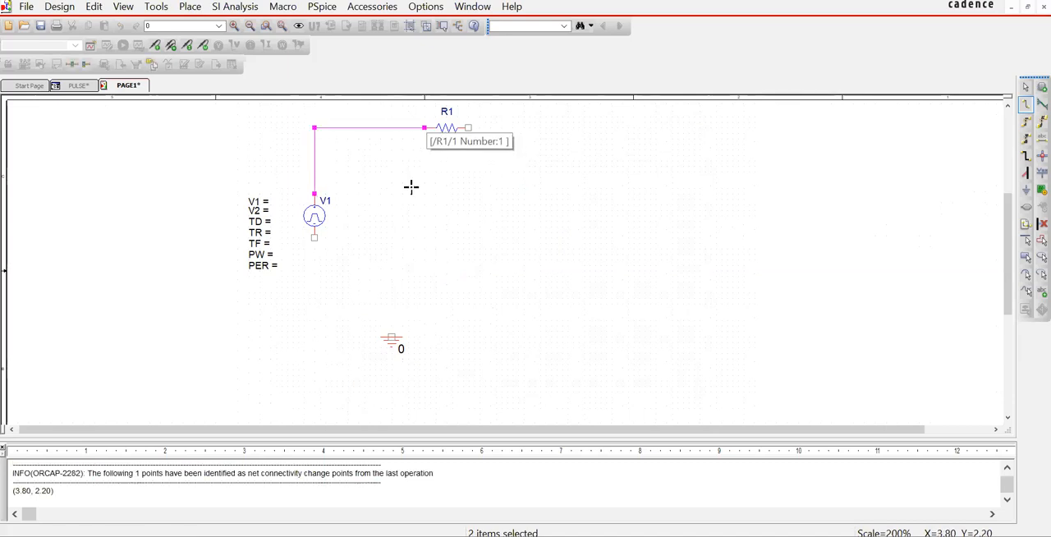
Step: Wire the right terminal of R1 down and around to the lower terminal of V1, closing the loop
{"action": "left_click", "coordinate": [468, 128]}
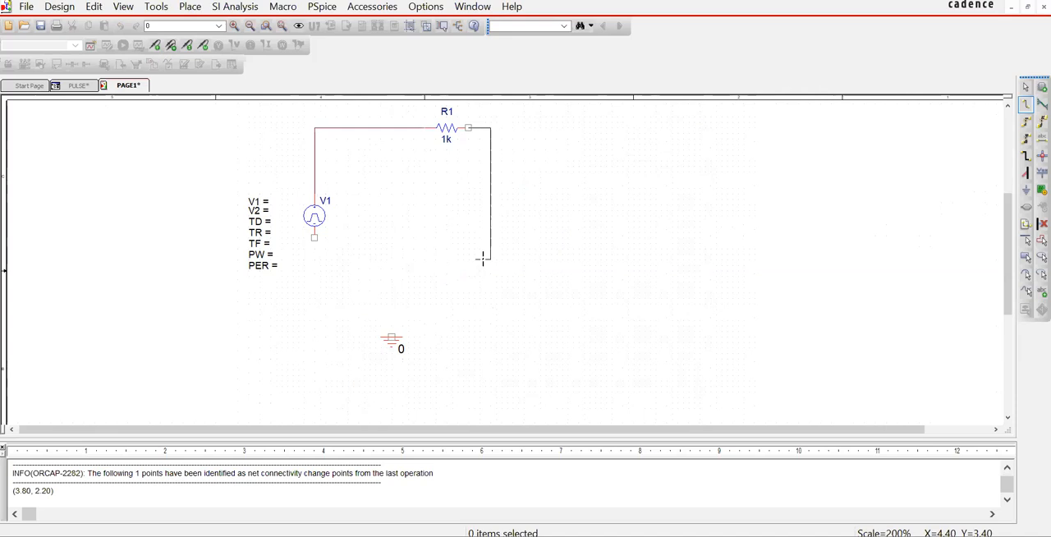
{"action": "left_click", "coordinate": [477, 250]}
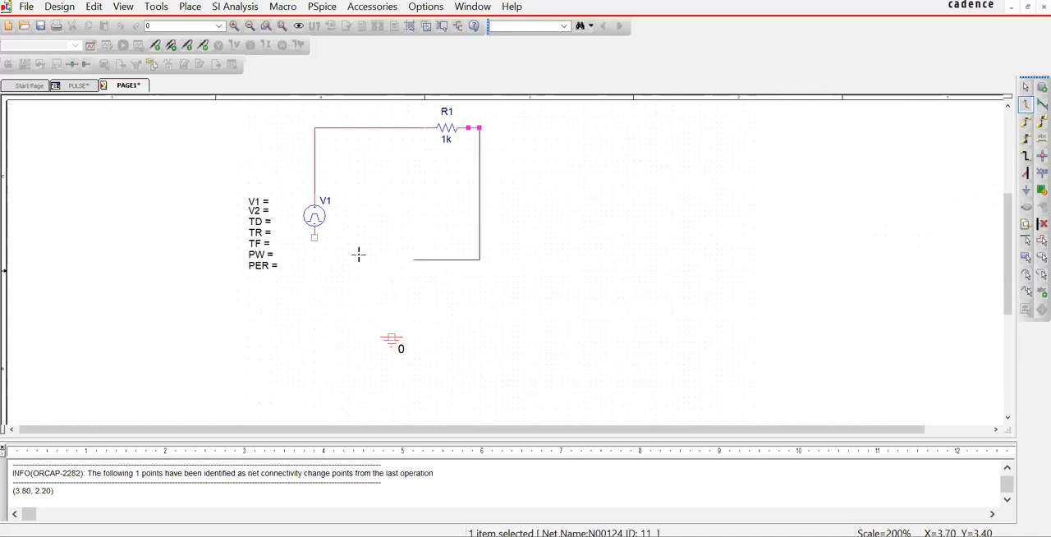
{"action": "left_click", "coordinate": [314, 238]}
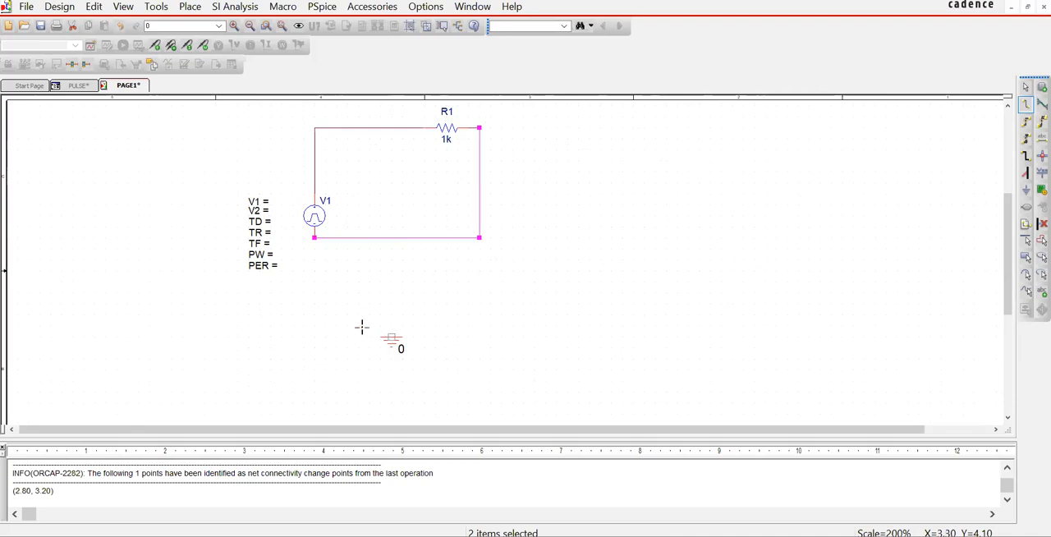
Step: Wire the ground symbol straight up to the lower wire of the loop and end wiring
{"action": "left_click", "coordinate": [391, 337]}
{"action": "left_click", "coordinate": [391, 238]}
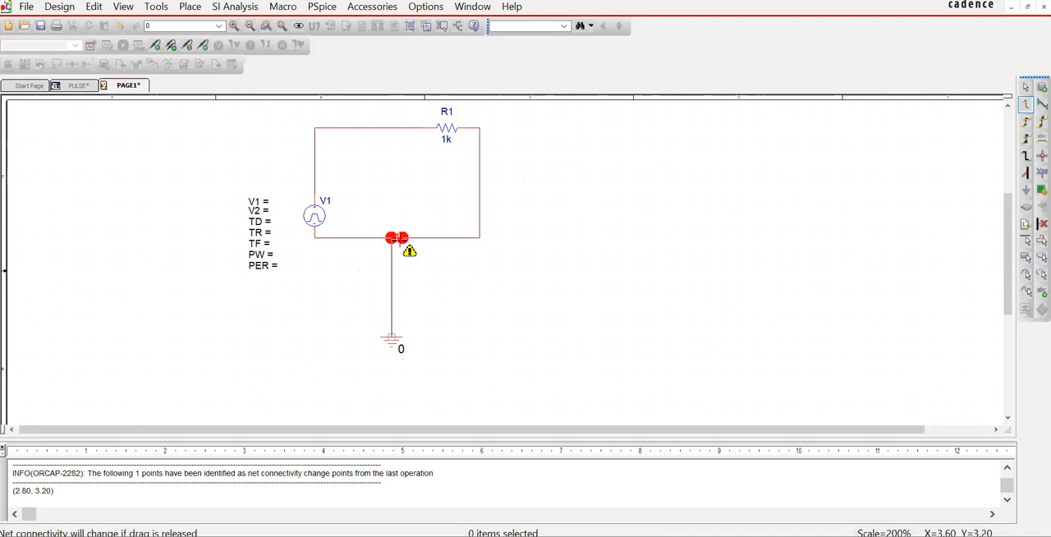
{"action": "key", "text": "Escape"}
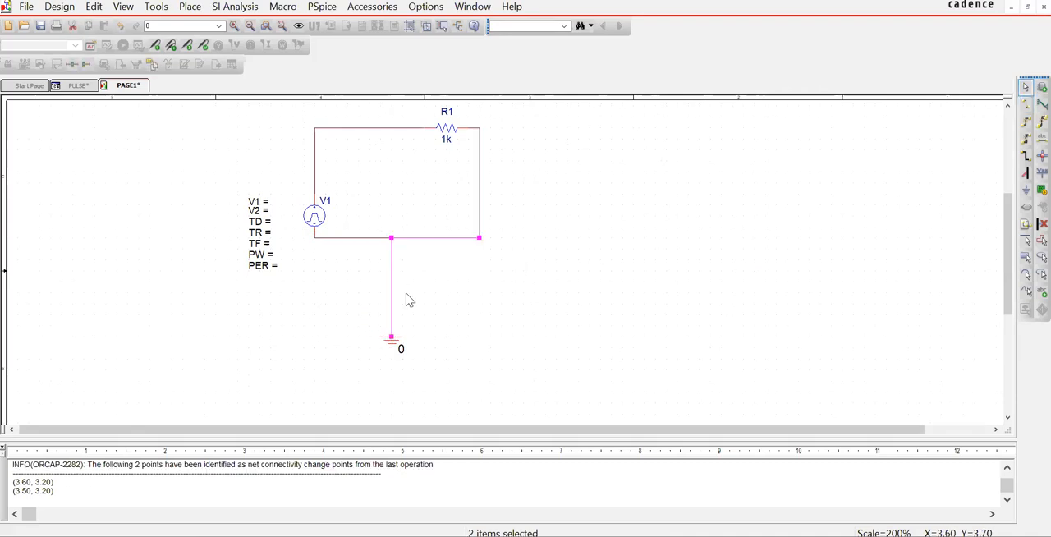
Step: Set the pulse source's V1 property to 5 and its V2 property to 0
{"action": "double_click", "coordinate": [261, 202]}
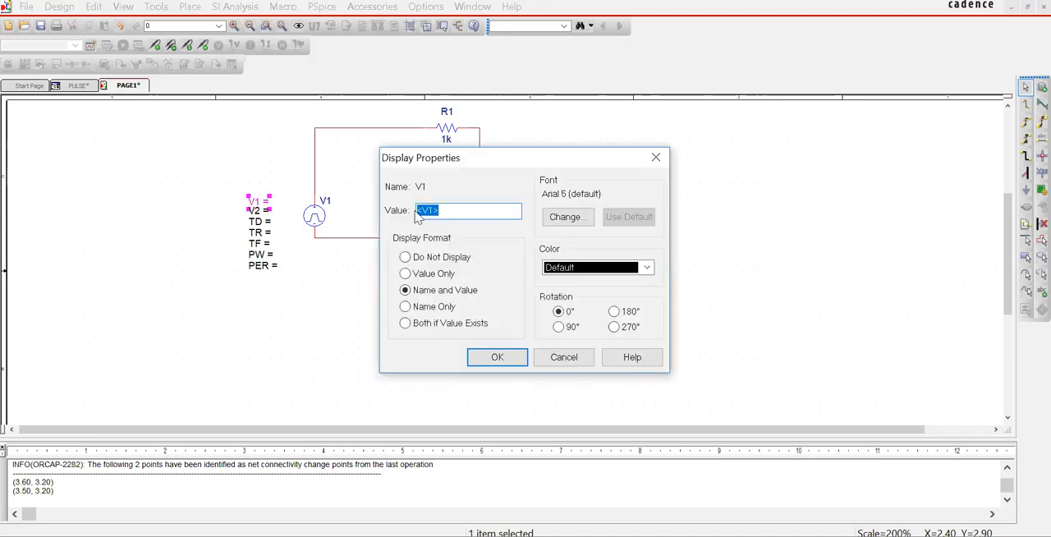
{"action": "type", "text": "5"}
{"action": "left_click", "coordinate": [500, 356]}
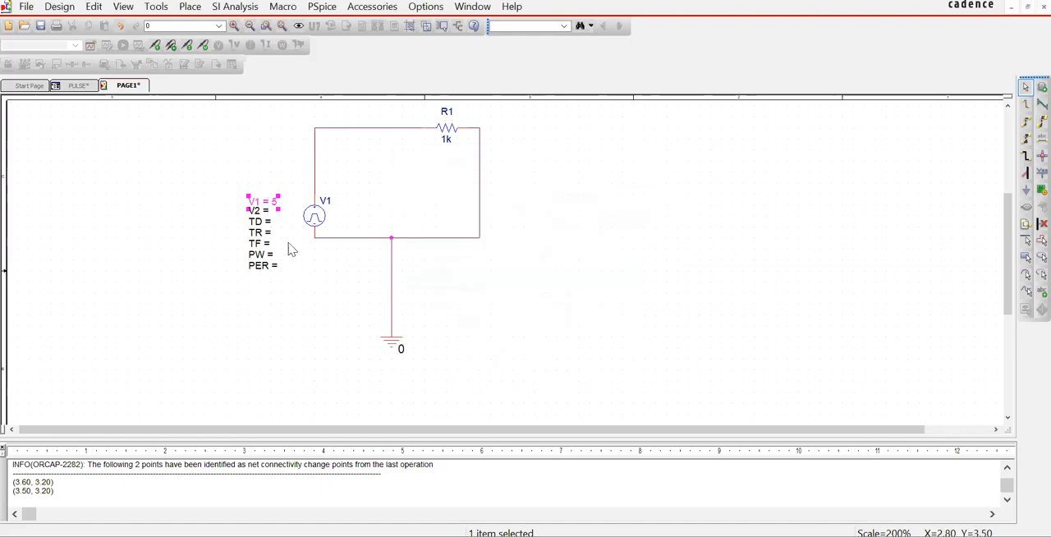
{"action": "double_click", "coordinate": [261, 211]}
{"action": "type", "text": "0"}
{"action": "left_click", "coordinate": [500, 357]}
Step: Set the pulse source's delay time TD to 0
{"action": "left_click", "coordinate": [266, 224]}
{"action": "double_click", "coordinate": [268, 229]}
{"action": "type", "text": "0"}
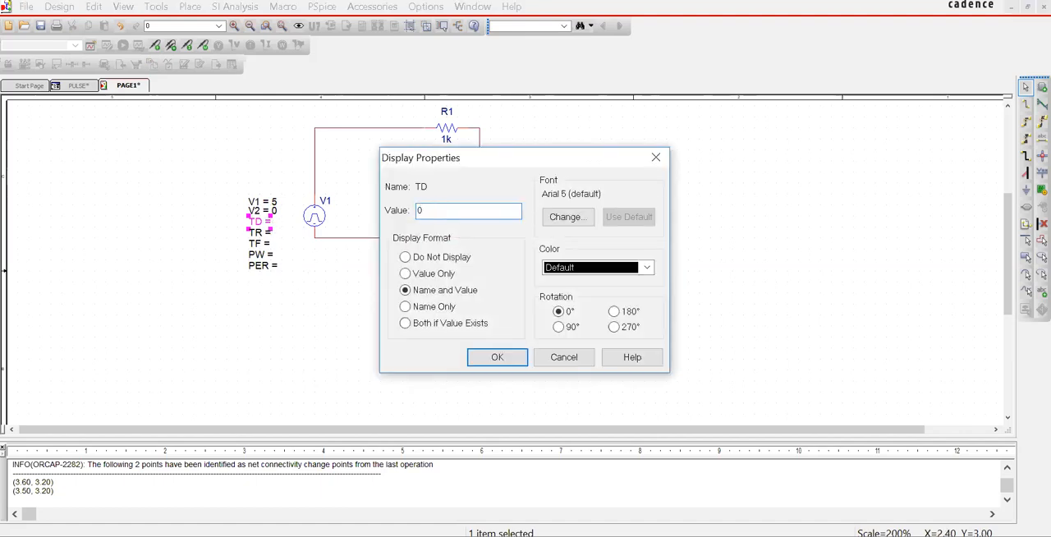
{"action": "left_click", "coordinate": [487, 358]}
Step: Set the pulse source's rise time TR and fall time TF to 0
{"action": "left_click", "coordinate": [259, 236]}
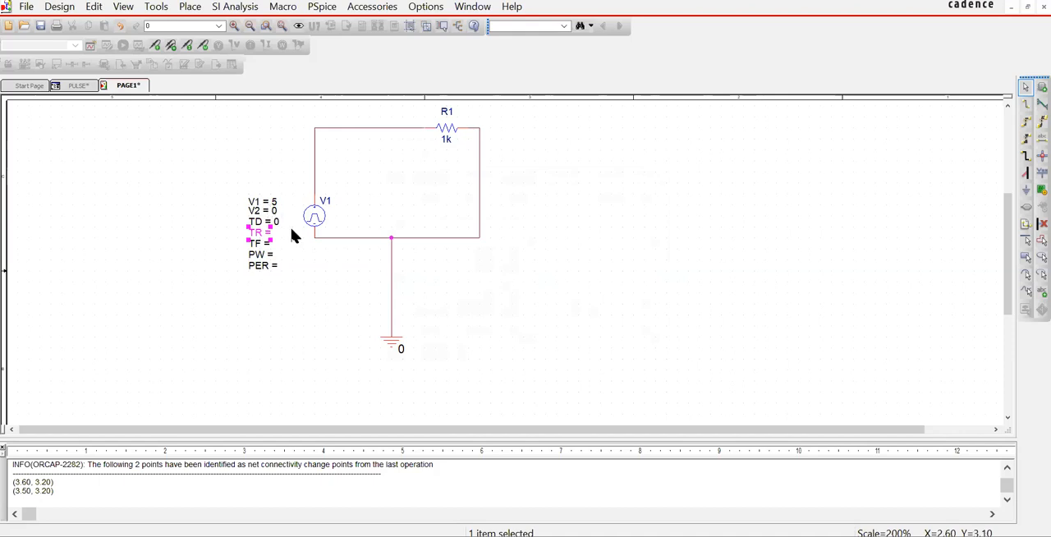
{"action": "double_click", "coordinate": [267, 238]}
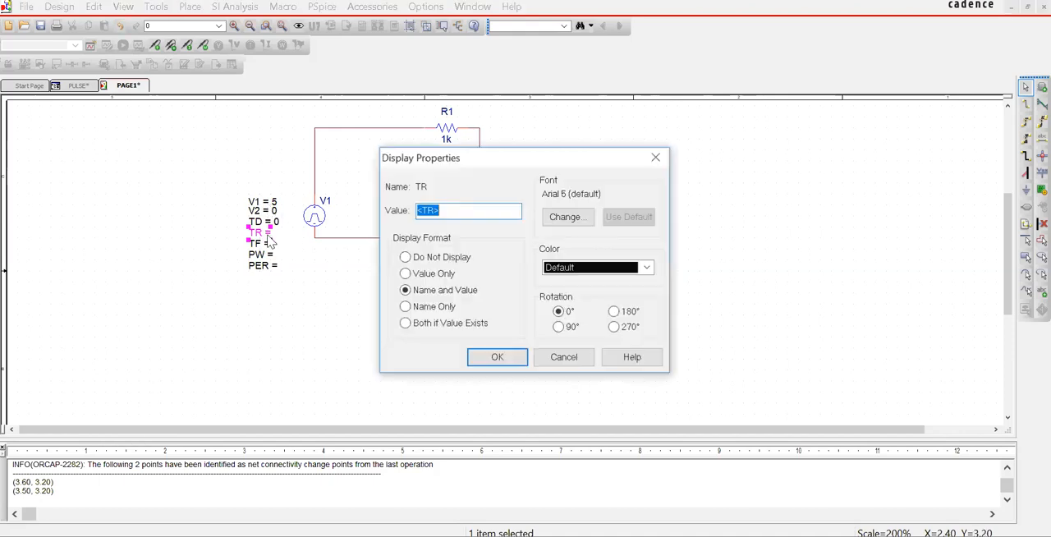
{"action": "type", "text": "0"}
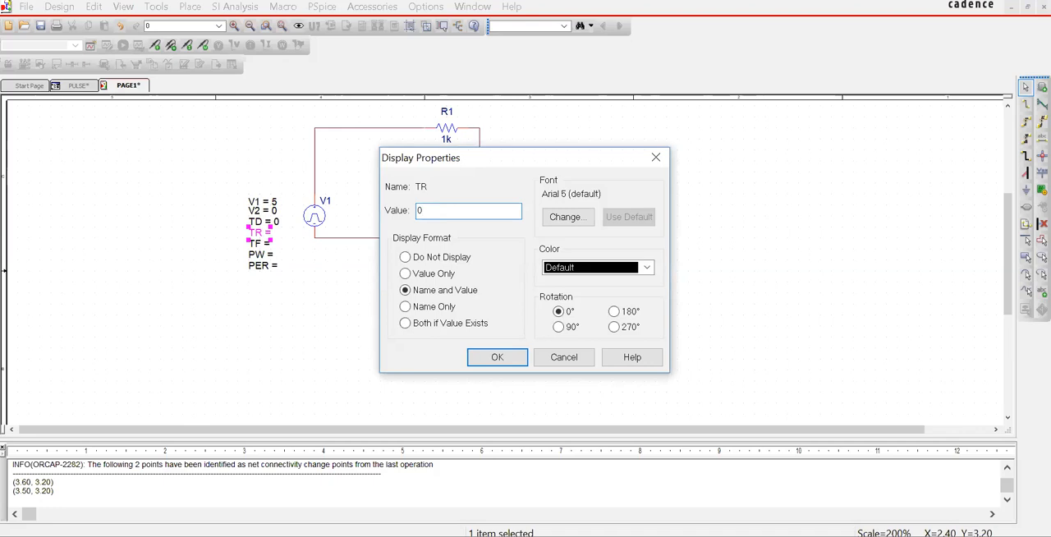
{"action": "left_click", "coordinate": [481, 357]}
{"action": "left_click", "coordinate": [264, 246]}
{"action": "double_click", "coordinate": [263, 245]}
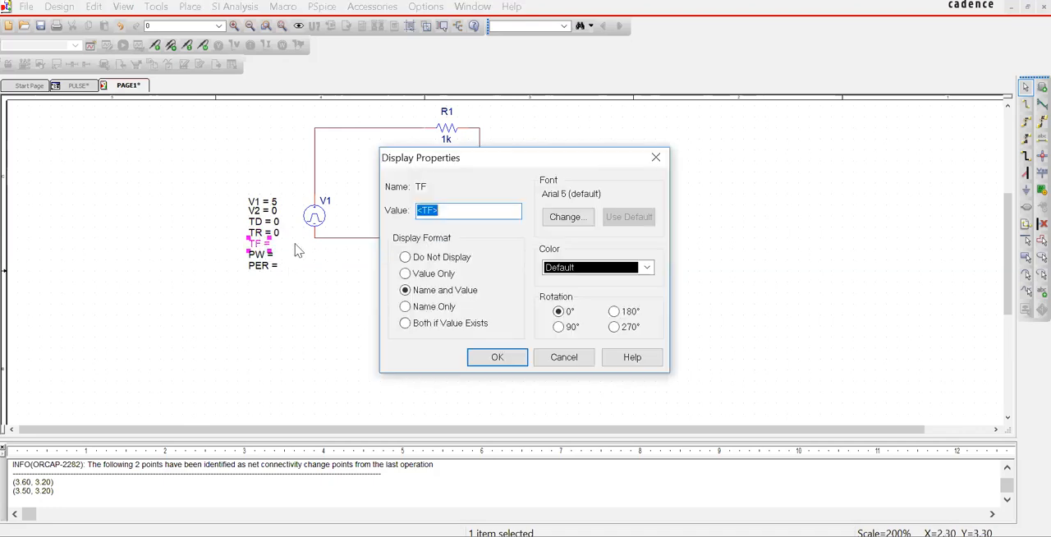
{"action": "type", "text": "0"}
{"action": "left_click", "coordinate": [497, 358]}
Step: Set the pulse source's pulse width PW to 1m and its period PER to 2m
{"action": "left_click", "coordinate": [265, 257]}
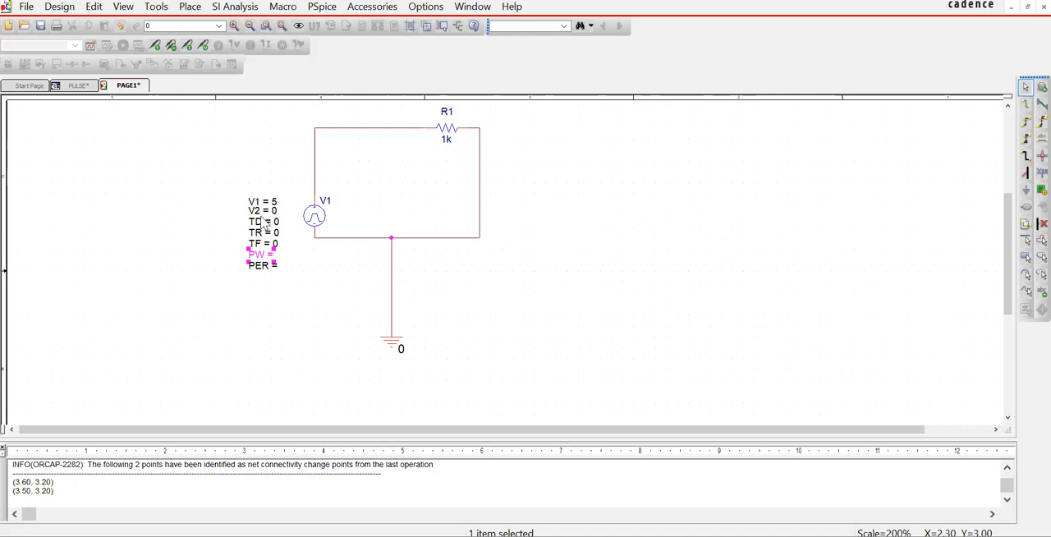
{"action": "double_click", "coordinate": [275, 262]}
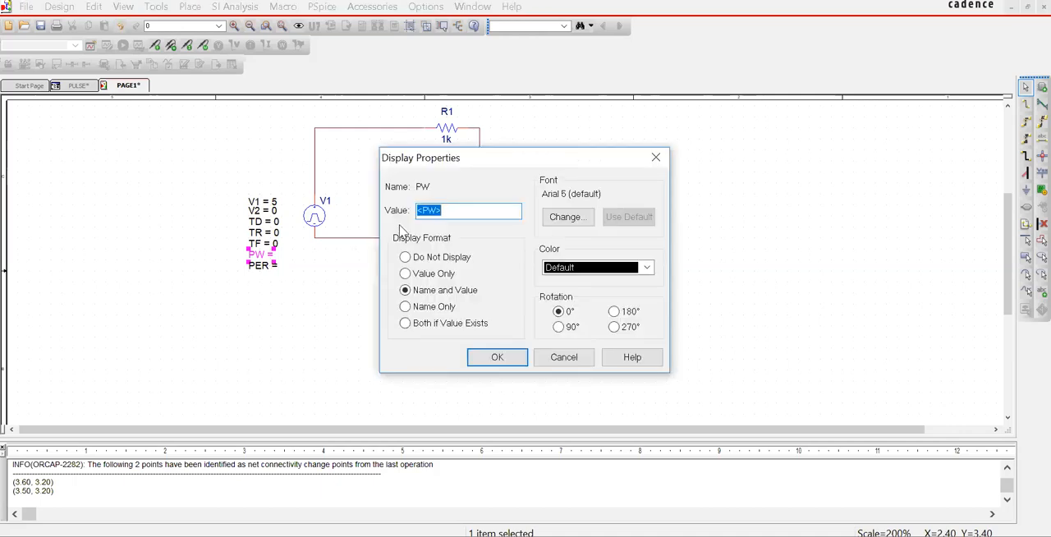
{"action": "type", "text": "1m"}
{"action": "left_click", "coordinate": [500, 358]}
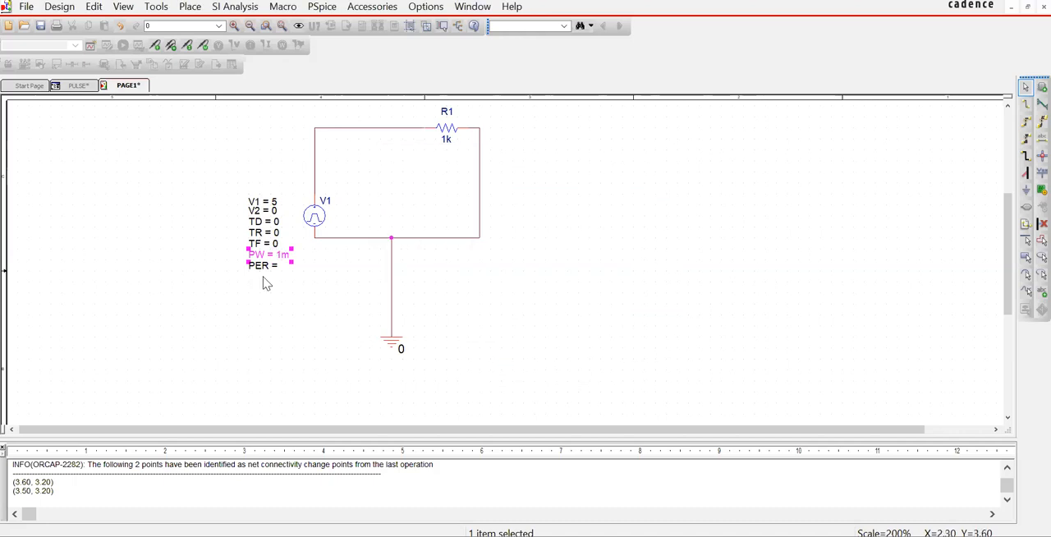
{"action": "left_click", "coordinate": [263, 267]}
{"action": "double_click", "coordinate": [275, 269]}
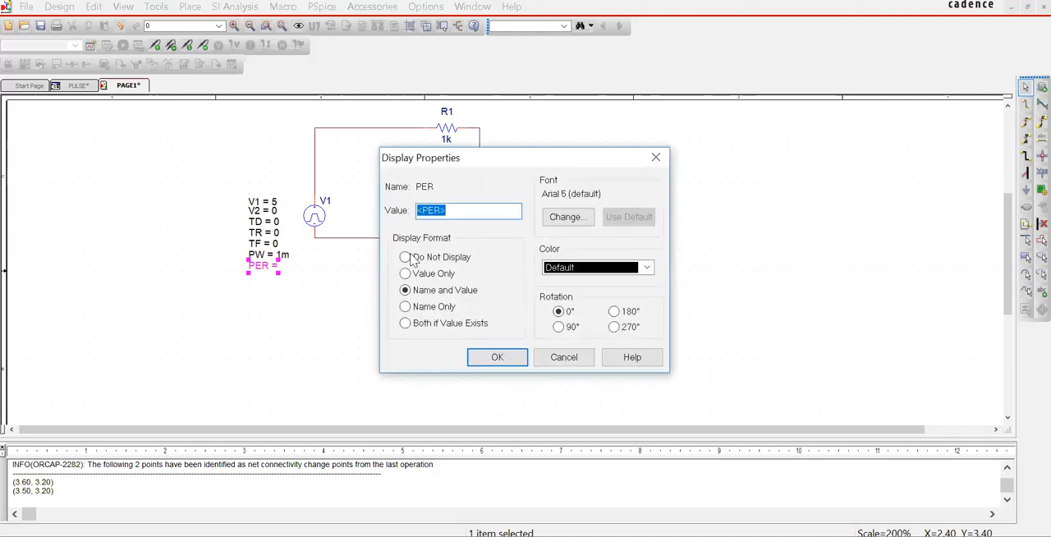
{"action": "type", "text": "2m"}
{"action": "left_click", "coordinate": [498, 356]}
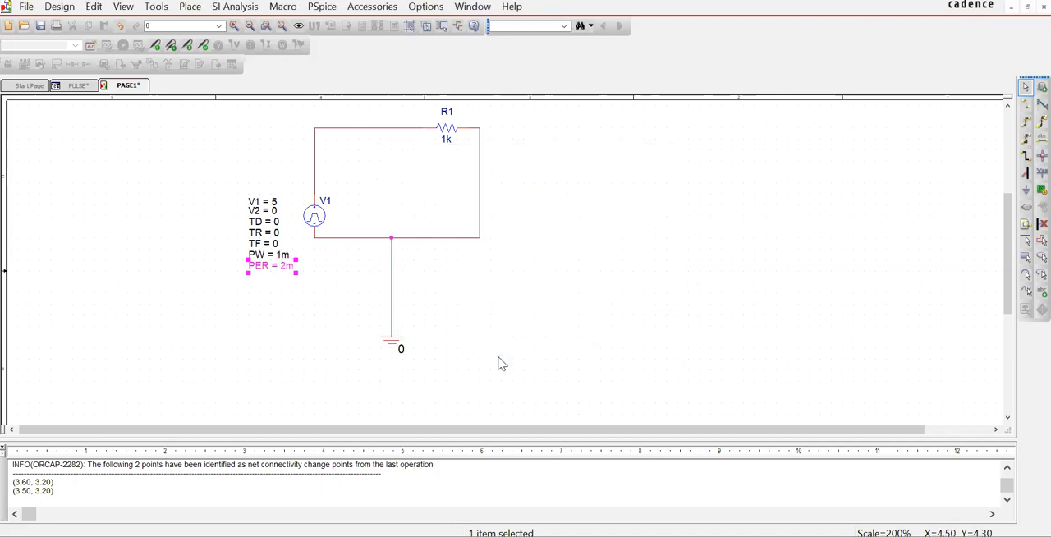
Step: Move the ground symbol up closer to the lower wire of the loop to shorten its connection
{"action": "left_click_drag", "start_coordinate": [396, 345], "coordinate": [393, 295]}
{"action": "left_click_drag", "start_coordinate": [393, 340], "coordinate": [393, 275]}
{"action": "left_click", "coordinate": [434, 289]}
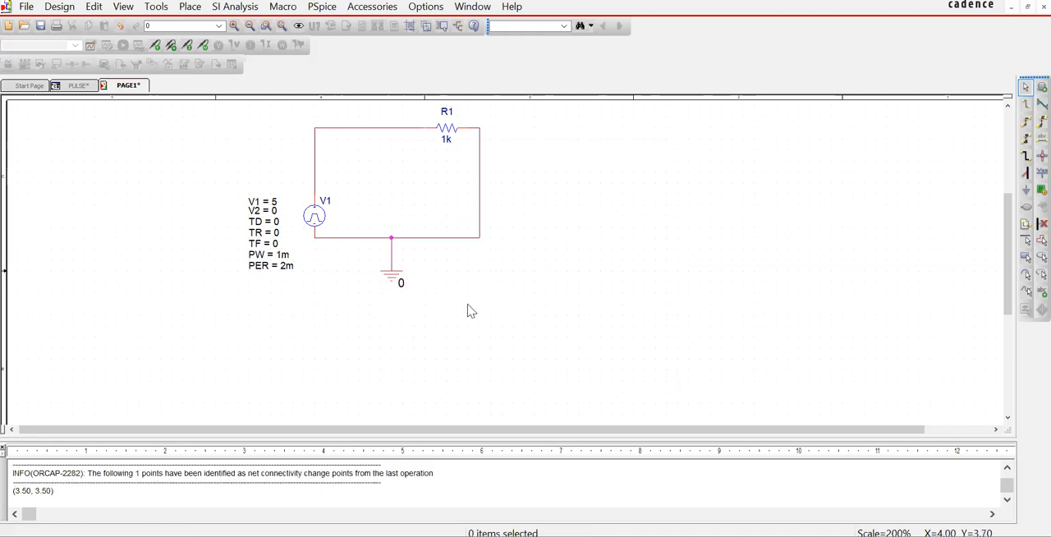
{"action": "scroll", "coordinate": [558, 319], "scroll_direction": "up", "scroll_amount": 3}
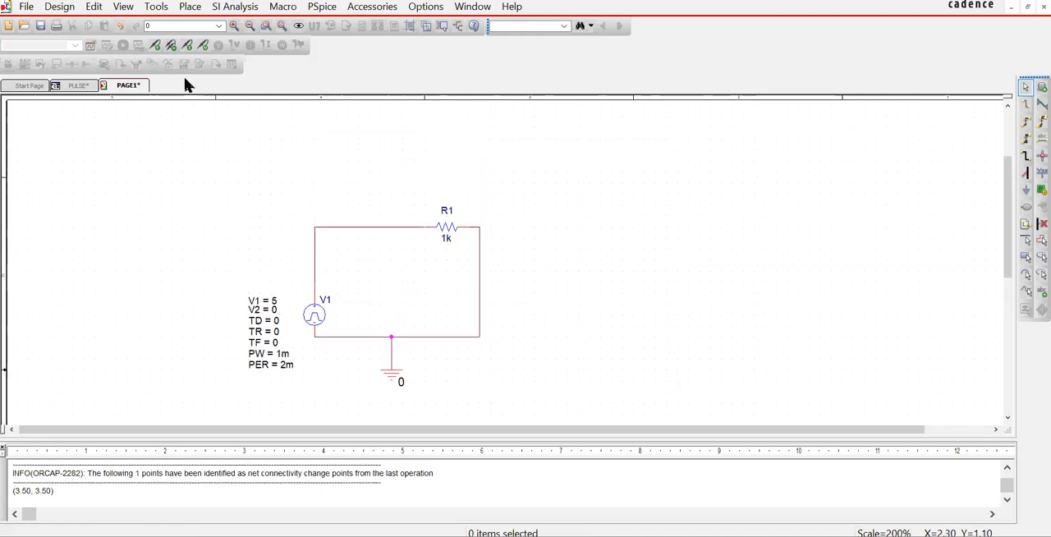
Step: Create a new PSpice simulation profile named run that inherits from none
{"action": "left_click", "coordinate": [322, 6]}
{"action": "left_click", "coordinate": [322, 26]}
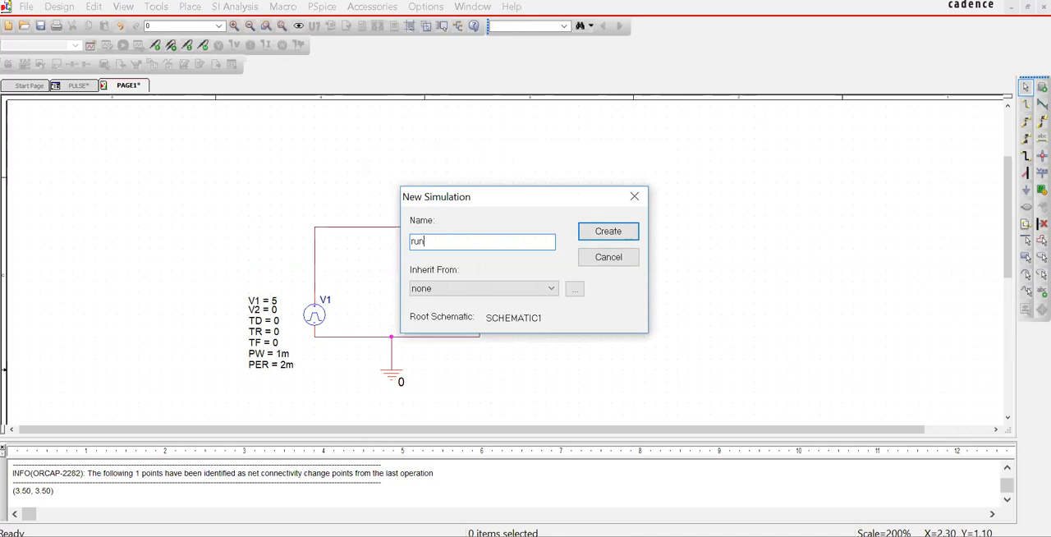
{"action": "left_click", "coordinate": [609, 231]}
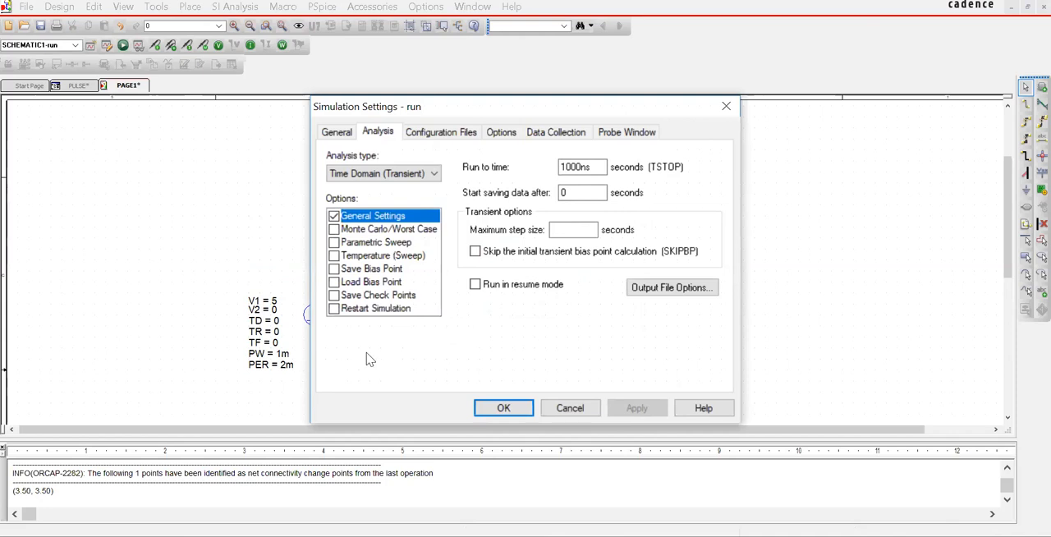
Step: Set the transient analysis run time to 10ms and apply the simulation settings
{"action": "left_click", "coordinate": [585, 167]}
{"action": "left_click_drag", "start_coordinate": [585, 167], "coordinate": [532, 177]}
{"action": "type", "text": "10m"}
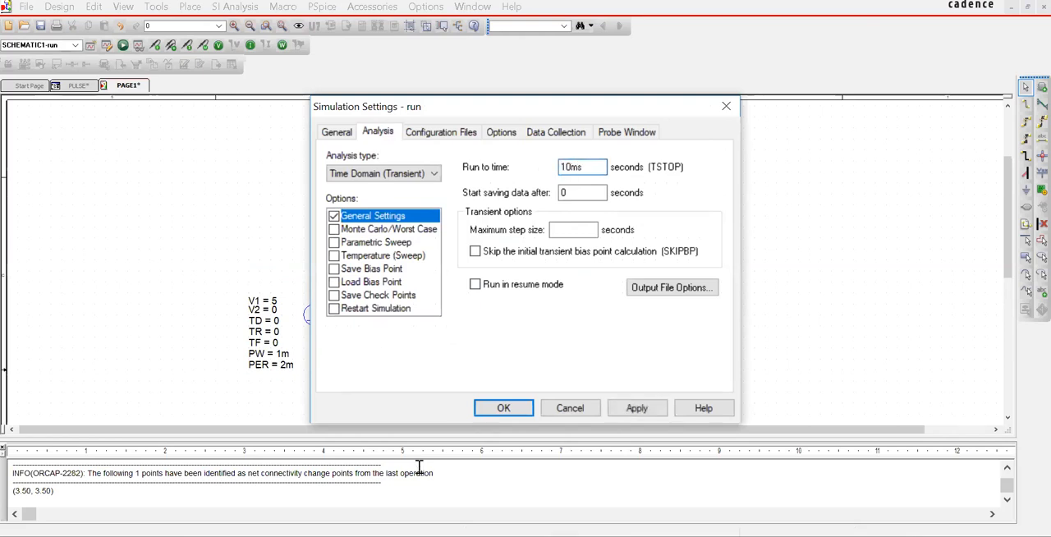
{"action": "left_click", "coordinate": [501, 409]}
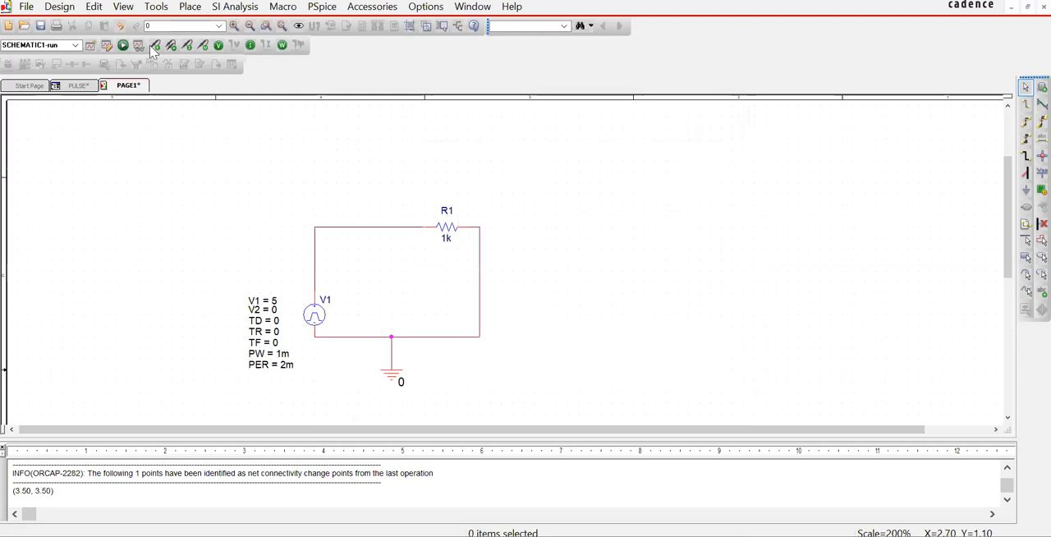
Step: Run the simulation, view the plot window and return to the schematic
{"action": "left_click", "coordinate": [123, 46]}
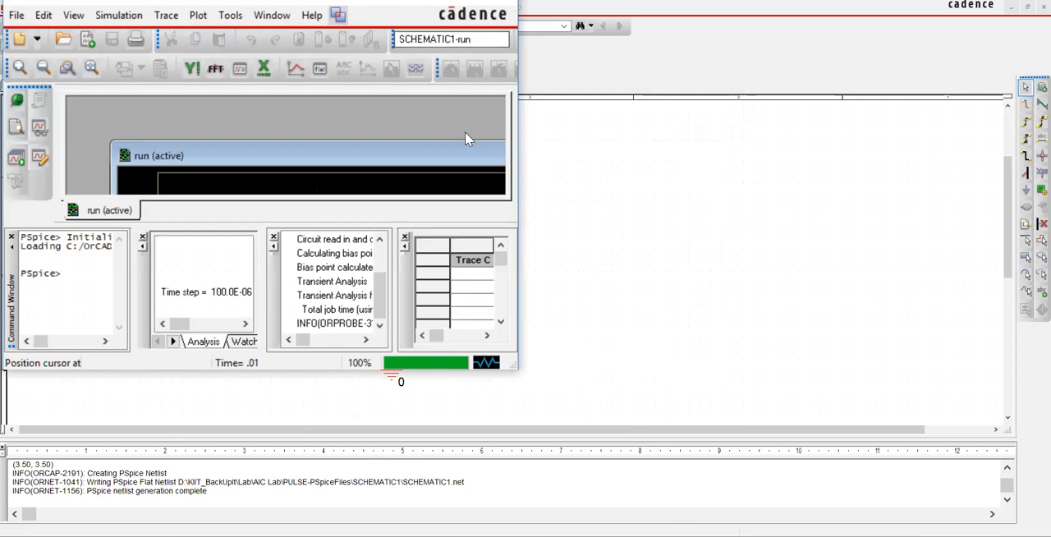
{"action": "left_click_drag", "start_coordinate": [451, 160], "coordinate": [416, 105]}
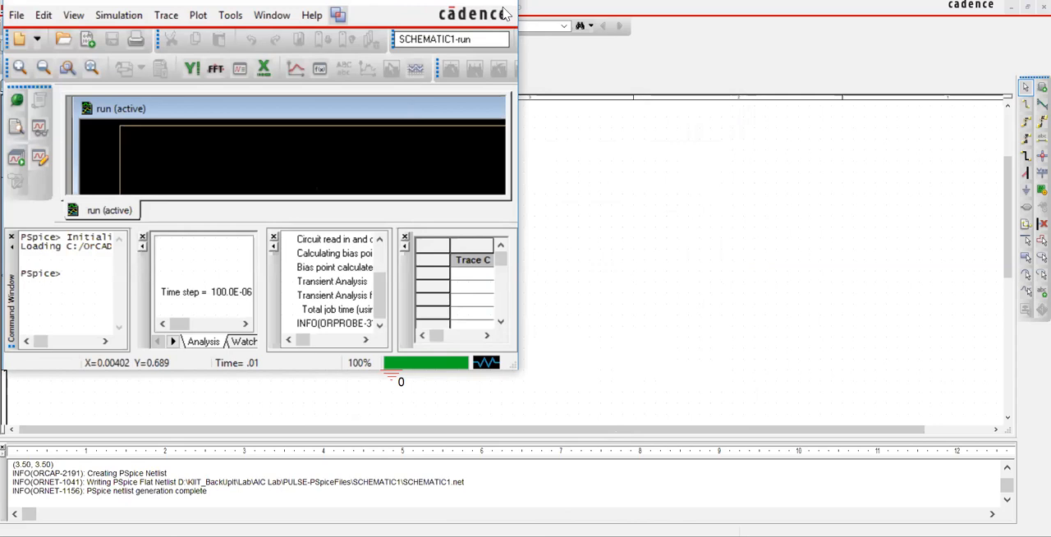
{"action": "left_click", "coordinate": [535, 215]}
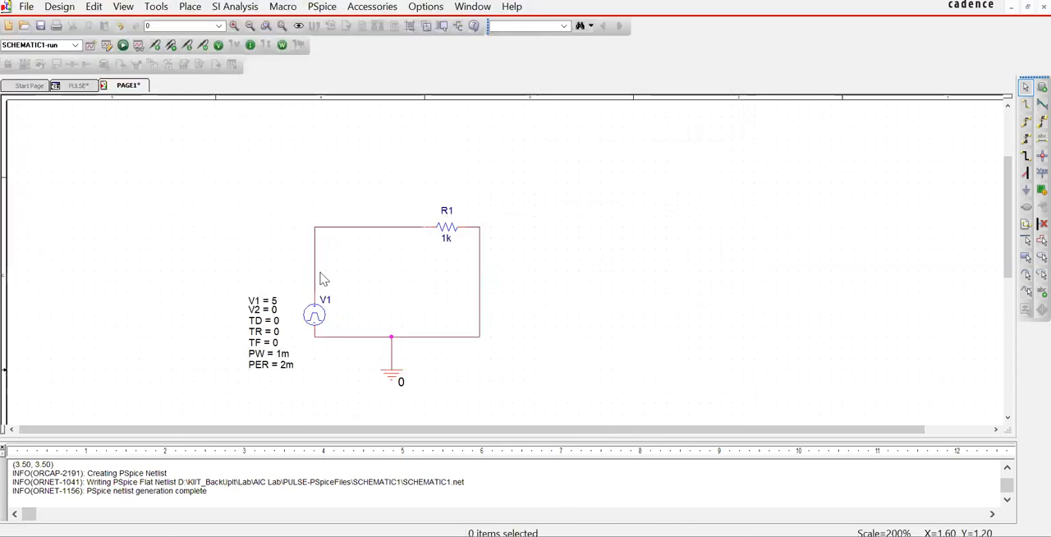
Step: Place a voltage marker on the upper wire near the pulse source and rerun the simulation
{"action": "left_click", "coordinate": [156, 46]}
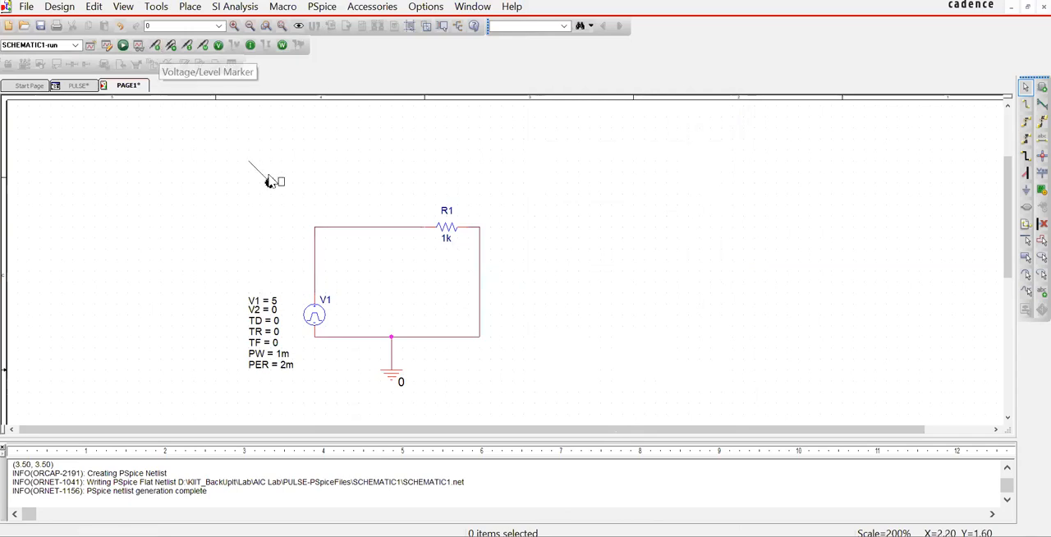
{"action": "left_click", "coordinate": [329, 231]}
{"action": "key", "text": "Escape"}
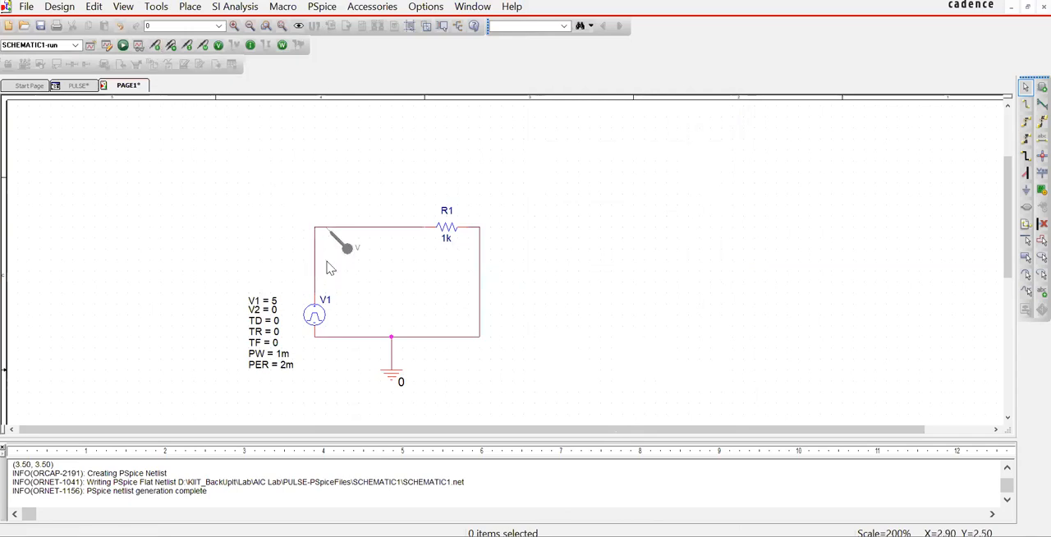
{"action": "left_click", "coordinate": [121, 46]}
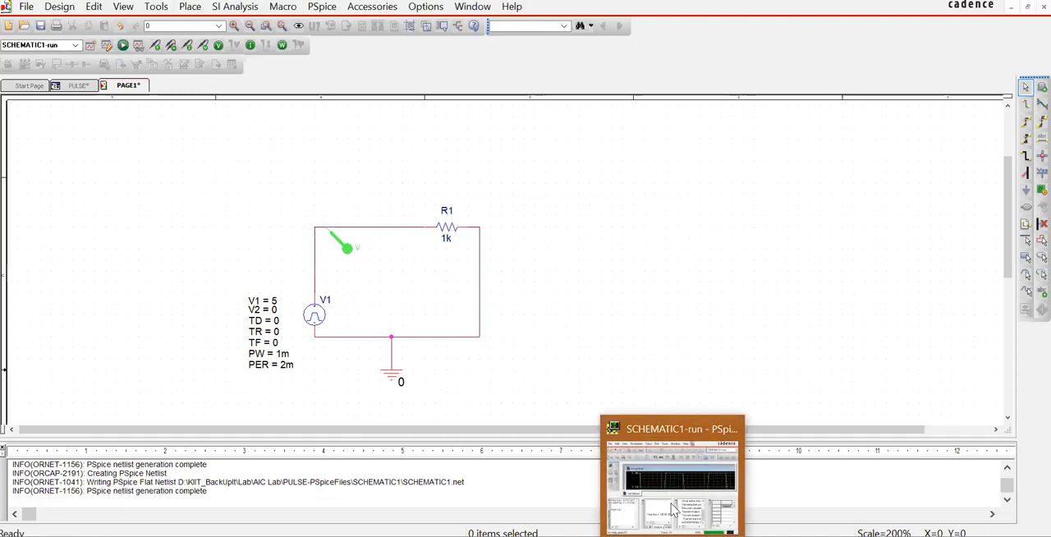
Step: Switch to the PSpice results, enlarge the window to nearly the full screen and maximize the run plot inside it
{"action": "left_click", "coordinate": [659, 465]}
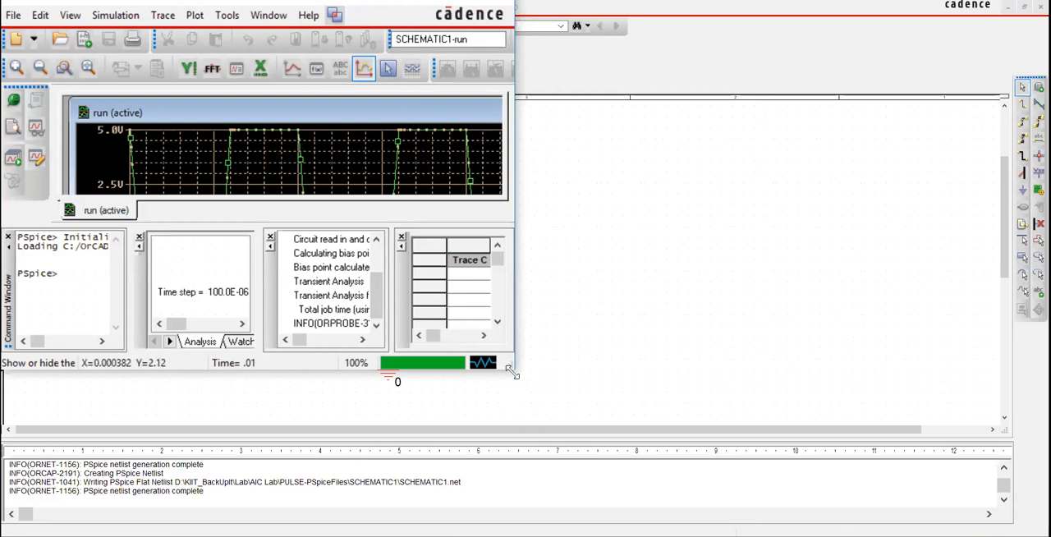
{"action": "left_click_drag", "start_coordinate": [513, 373], "coordinate": [817, 440]}
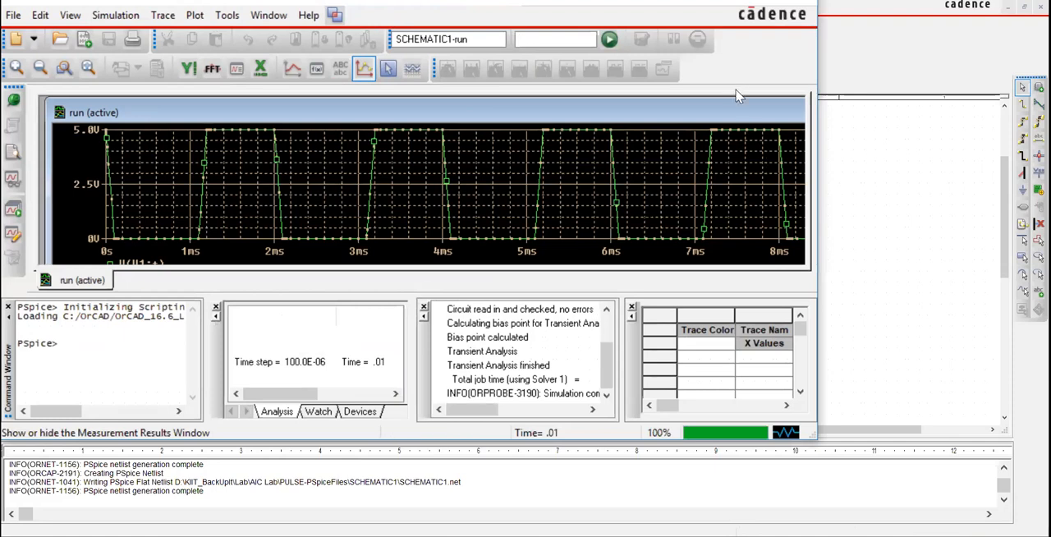
{"action": "left_click_drag", "start_coordinate": [817, 433], "coordinate": [974, 432]}
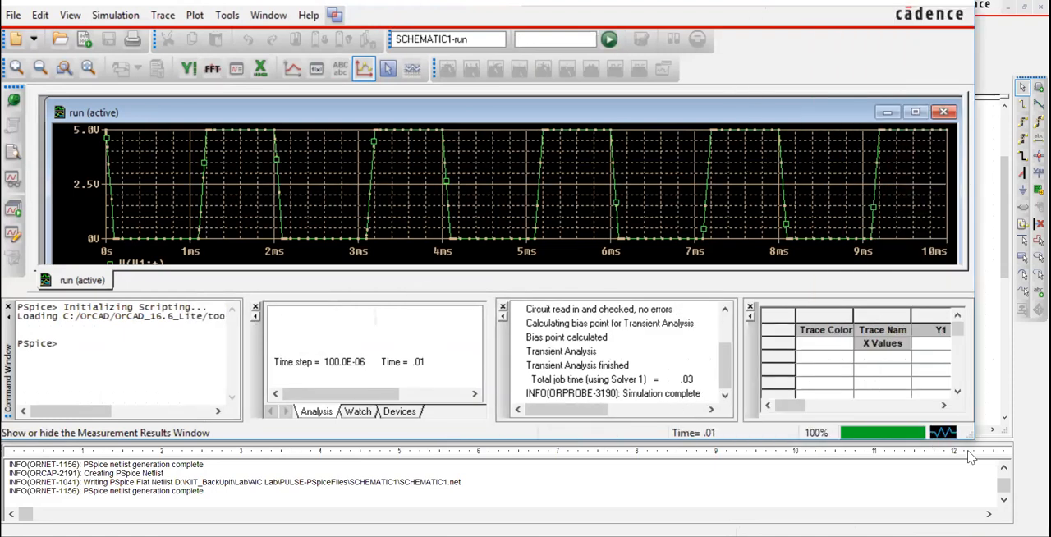
{"action": "left_click_drag", "start_coordinate": [970, 434], "coordinate": [1027, 493]}
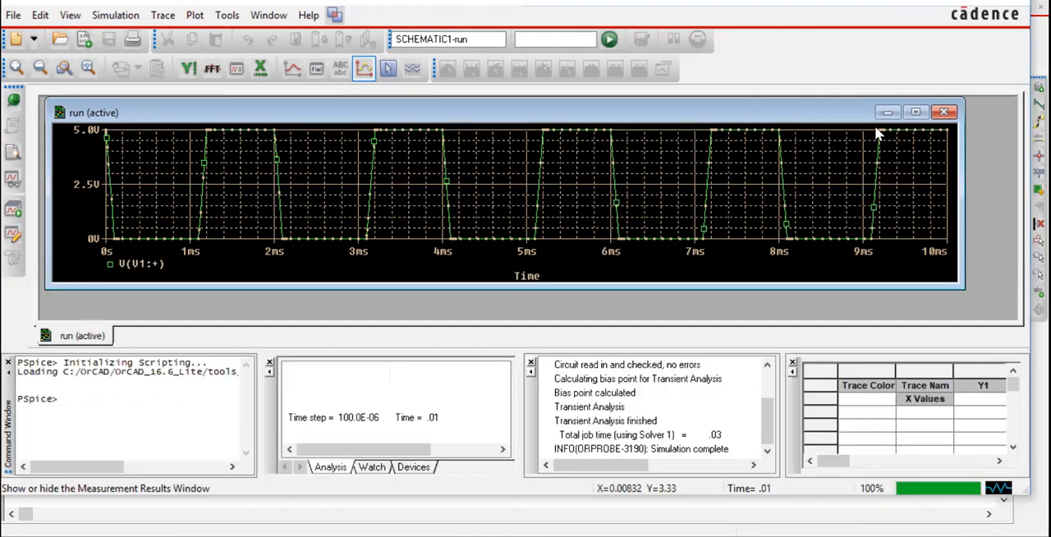
{"action": "left_click", "coordinate": [914, 111]}
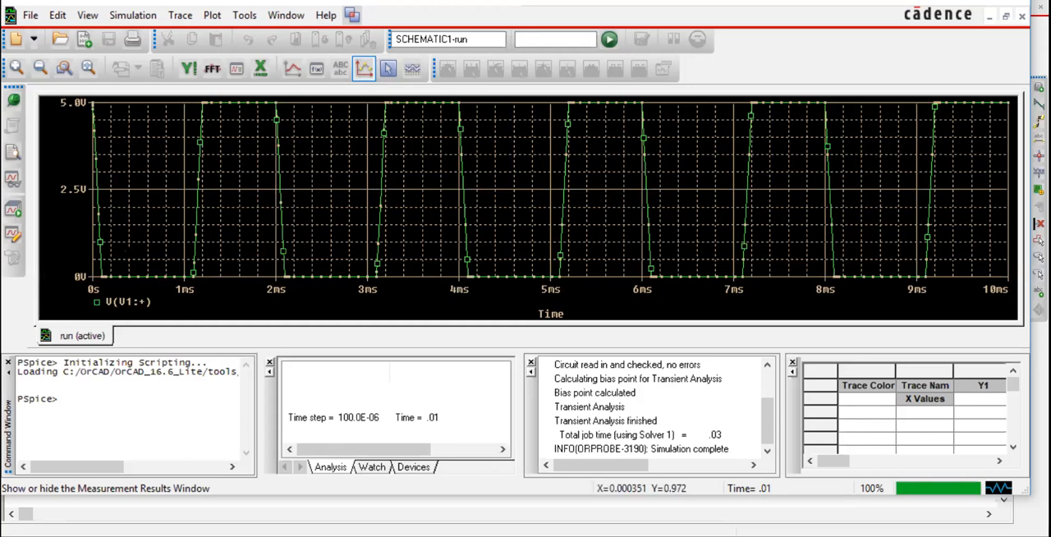
Step: Return to the schematic in OrCAD Capture and set the pulse source's rise time TR and fall time TF to 1p
{"action": "key", "text": "alt+Tab"}
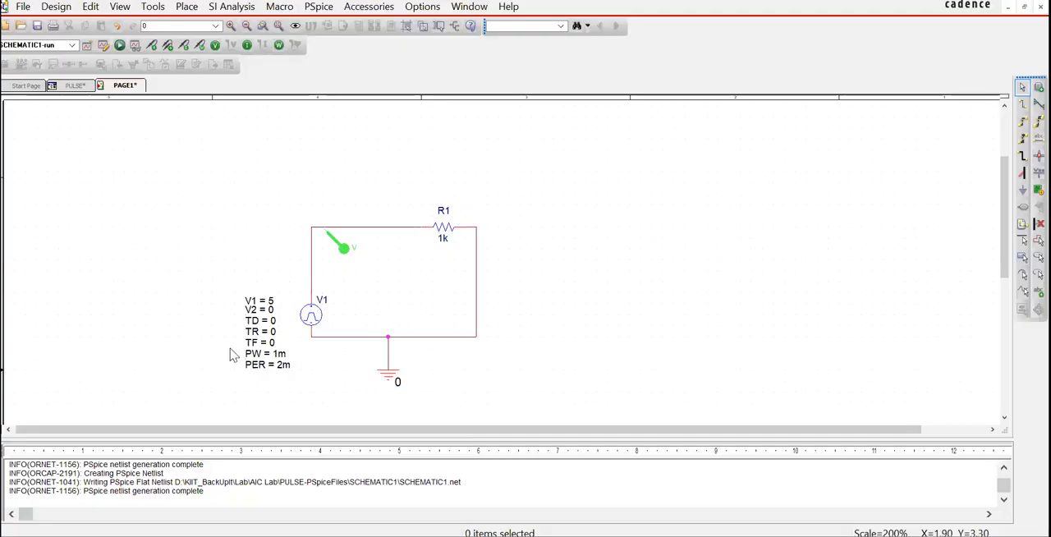
{"action": "double_click", "coordinate": [271, 330]}
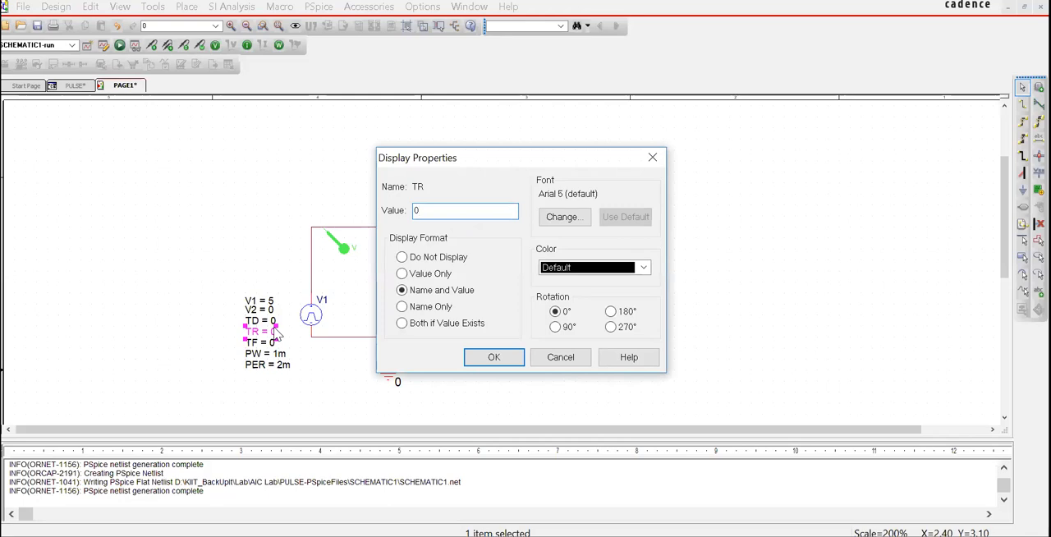
{"action": "key", "text": "BackSpace"}
{"action": "type", "text": "1p"}
{"action": "left_click", "coordinate": [511, 360]}
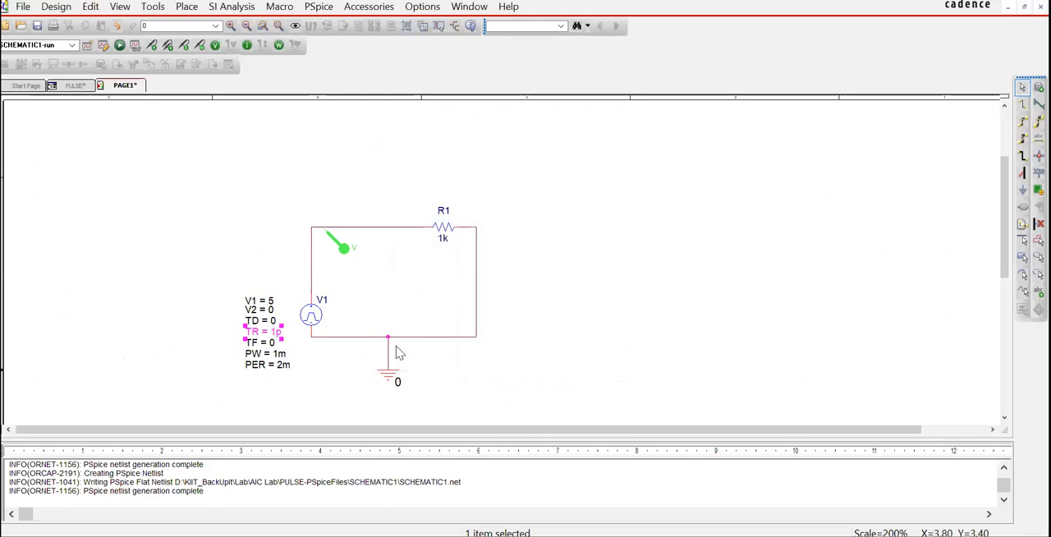
{"action": "double_click", "coordinate": [274, 345]}
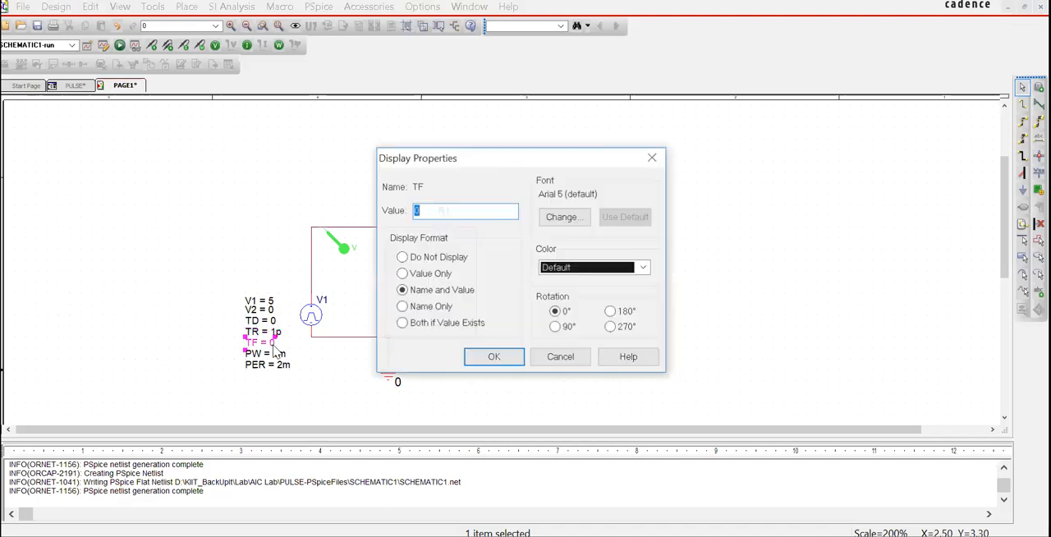
{"action": "type", "text": "1p"}
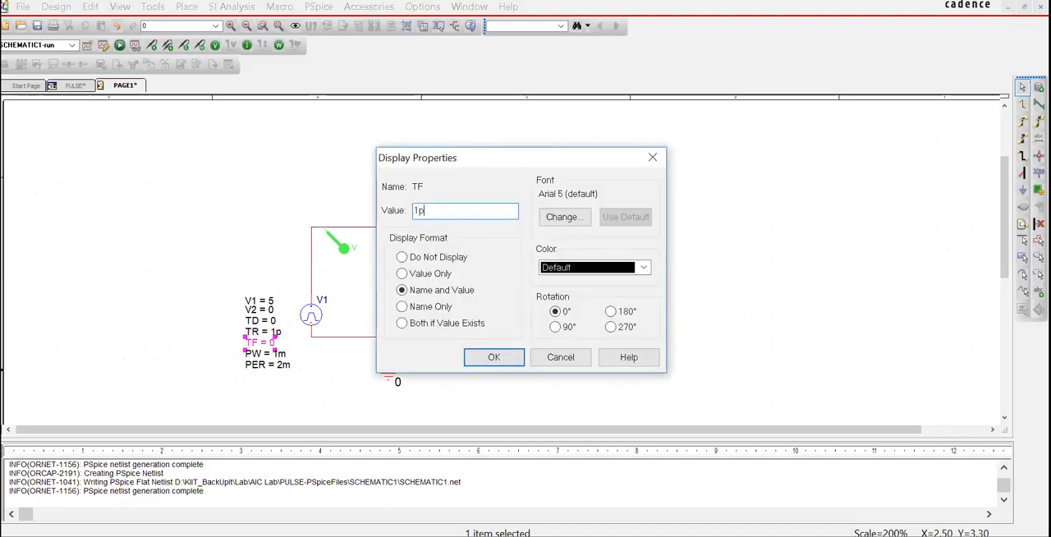
{"action": "left_click", "coordinate": [493, 356]}
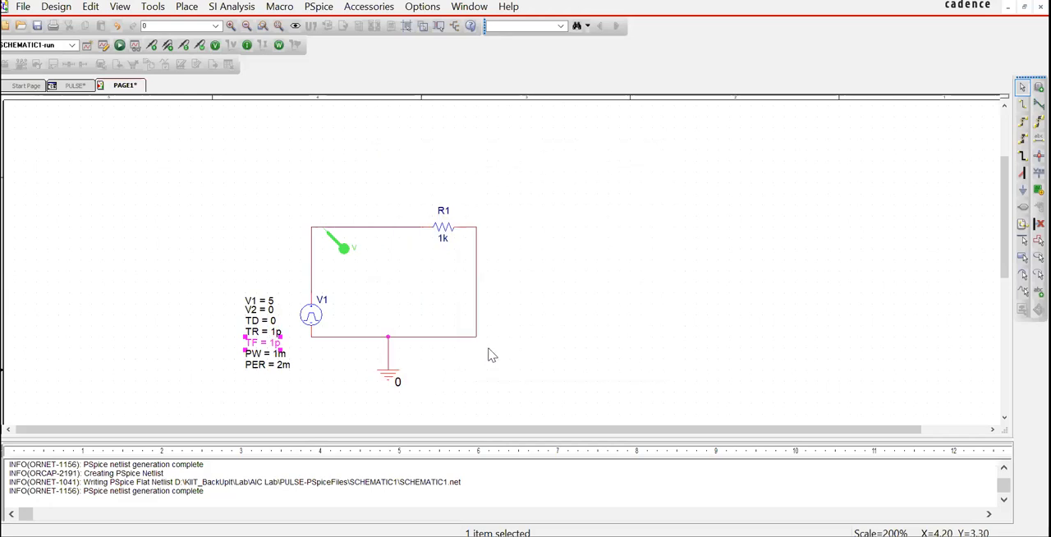
Step: Rerun the simulation and hide the data point marks on the plotted trace
{"action": "left_click", "coordinate": [119, 45]}
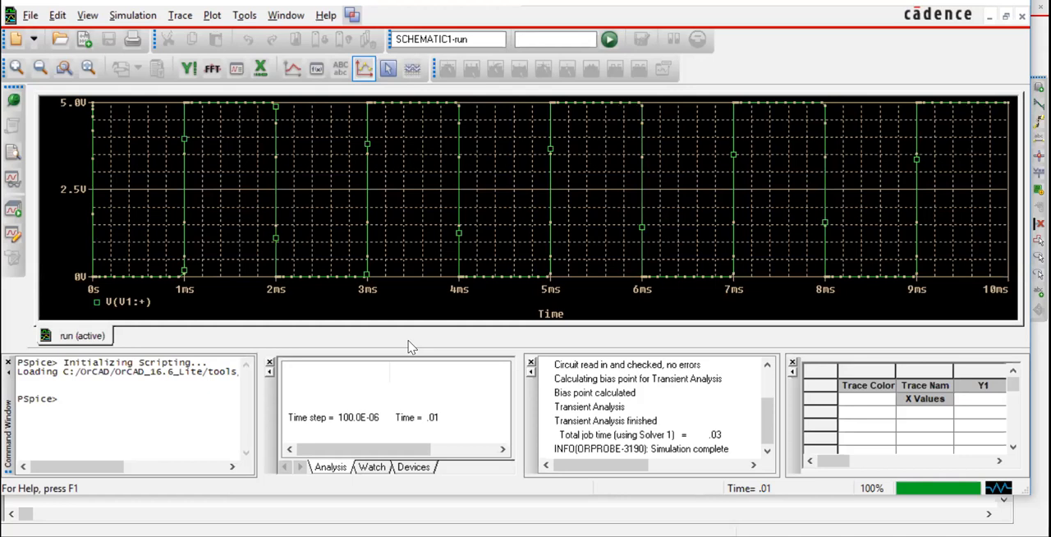
{"action": "left_click", "coordinate": [364, 69]}
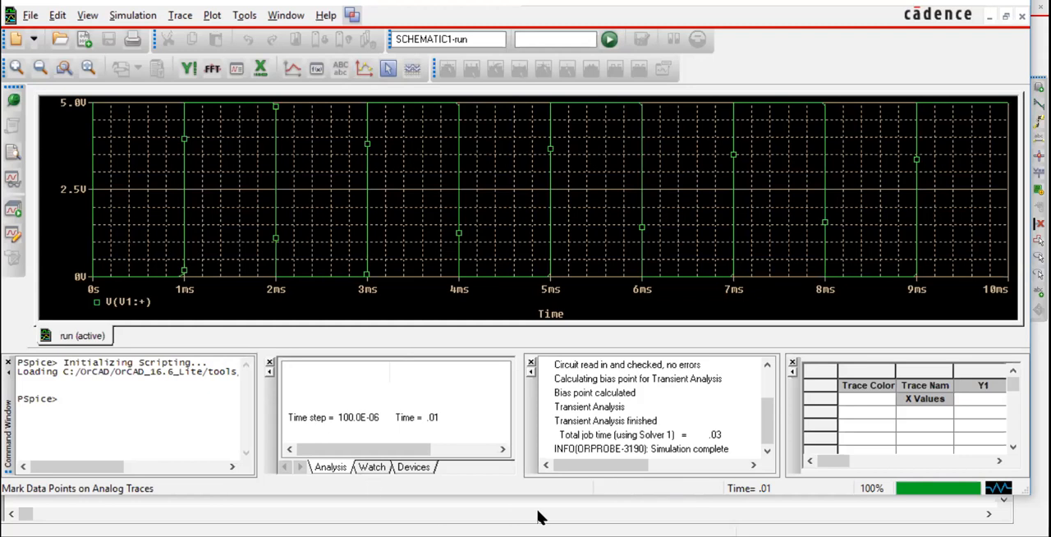
Step: Switch back to the schematic, set the pulse source's V2 to 5 and rerun the simulation
{"action": "mouse_move", "coordinate": [588, 536]}
{"action": "left_click", "coordinate": [567, 492]}
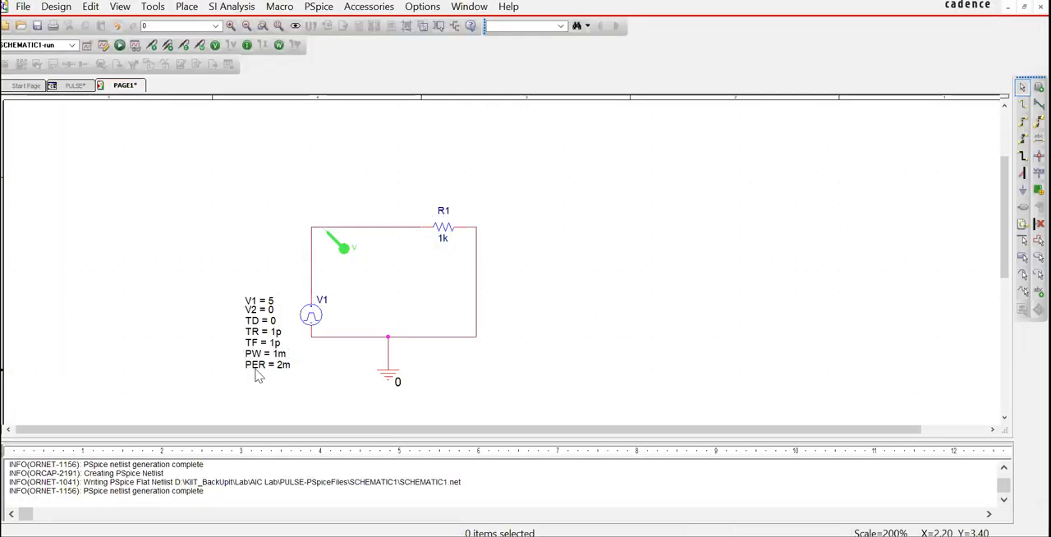
{"action": "double_click", "coordinate": [271, 309]}
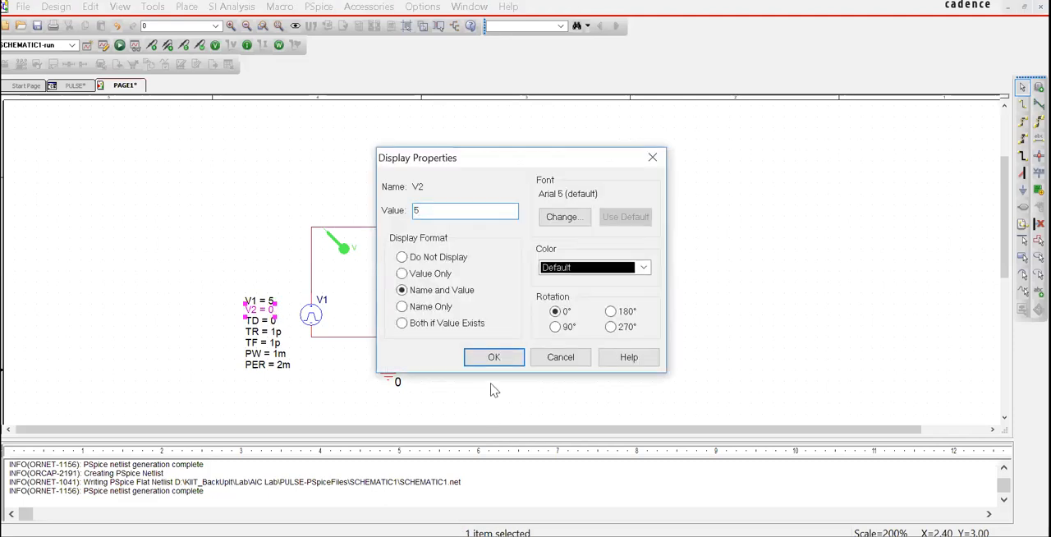
{"action": "left_click", "coordinate": [491, 358]}
{"action": "left_click", "coordinate": [236, 129]}
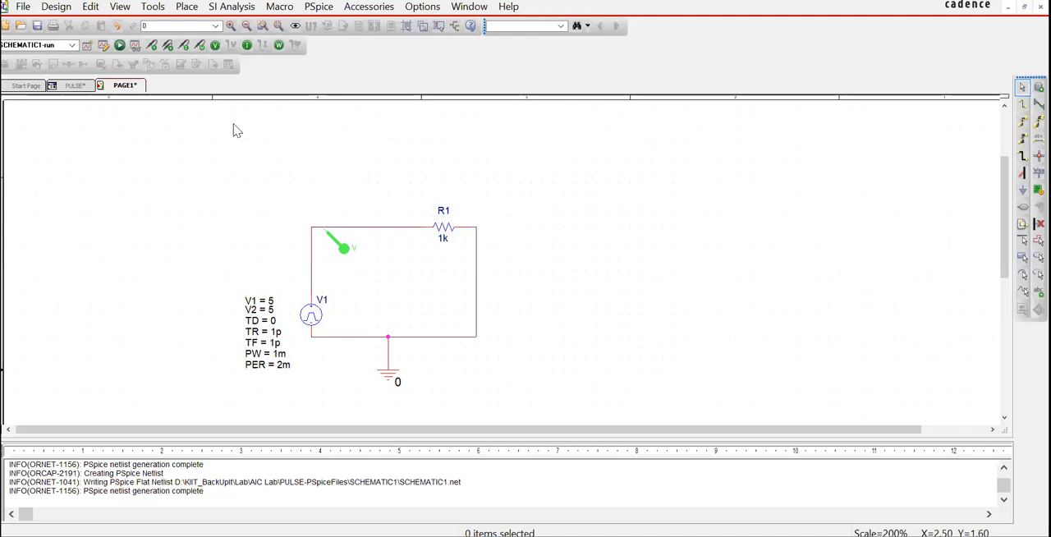
{"action": "left_click", "coordinate": [119, 46]}
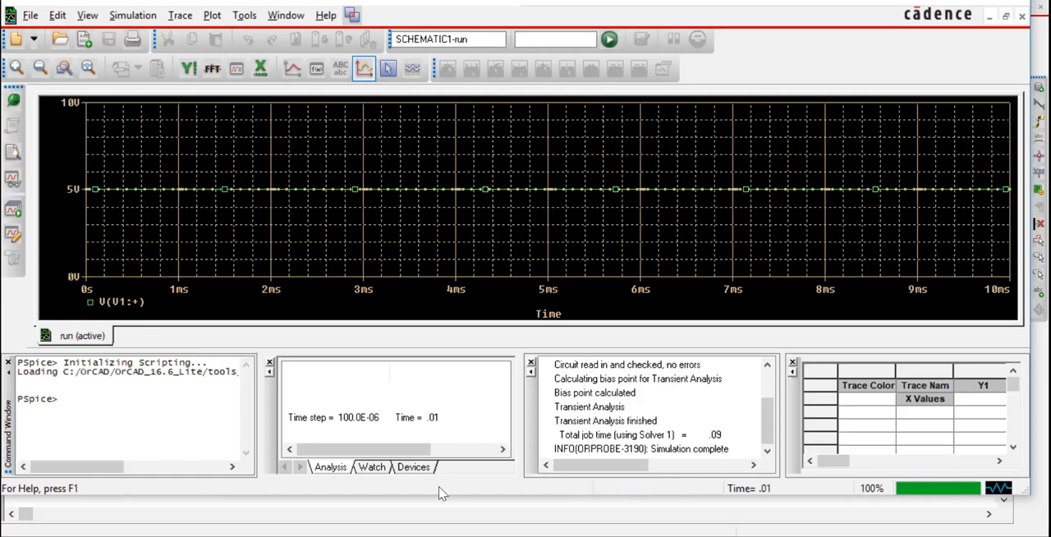
{"action": "left_click", "coordinate": [608, 40]}
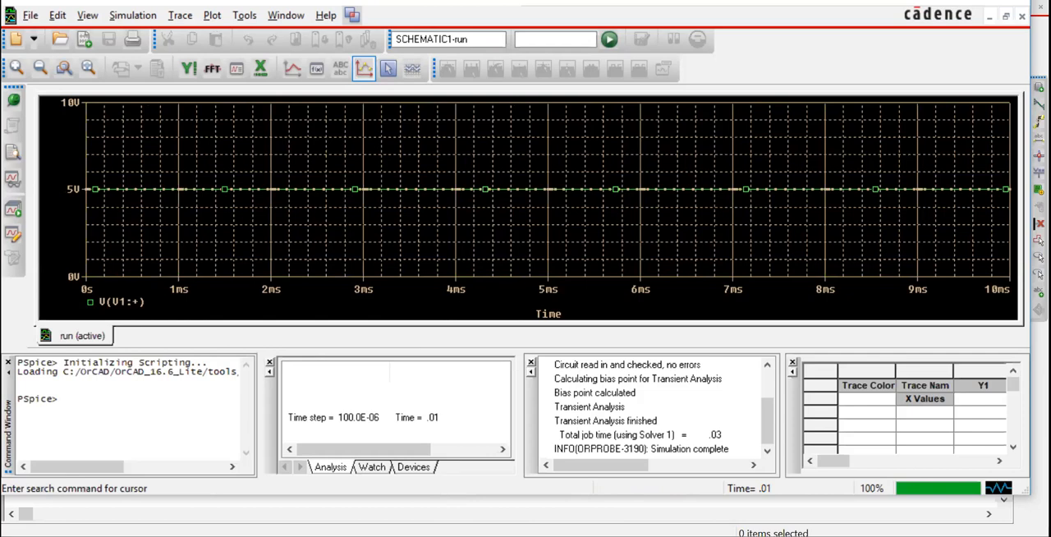
Step: Return to the schematic in OrCAD Capture, set the pulse source's V2 to 1 and rerun the simulation
{"action": "key", "text": "alt+Tab"}
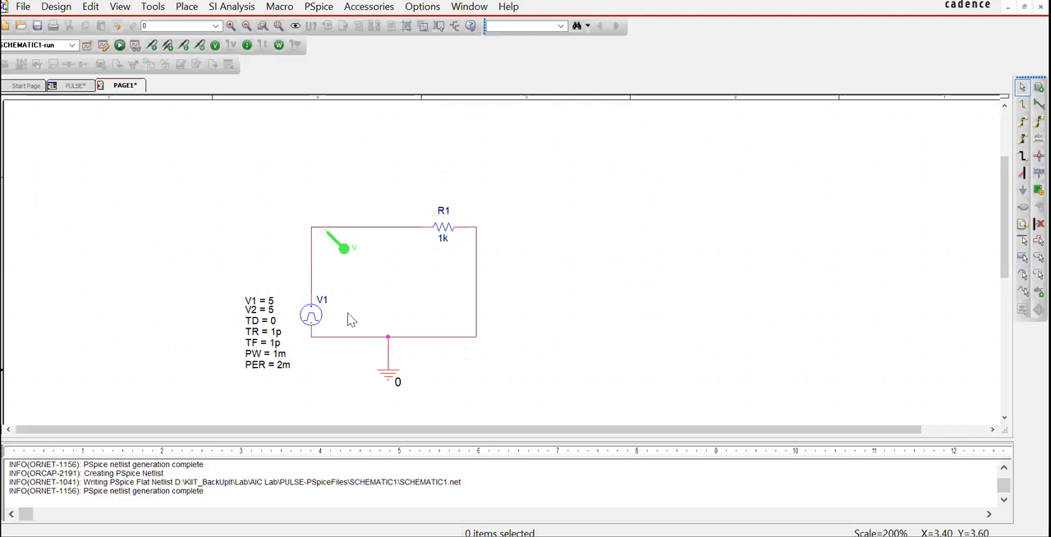
{"action": "double_click", "coordinate": [272, 314]}
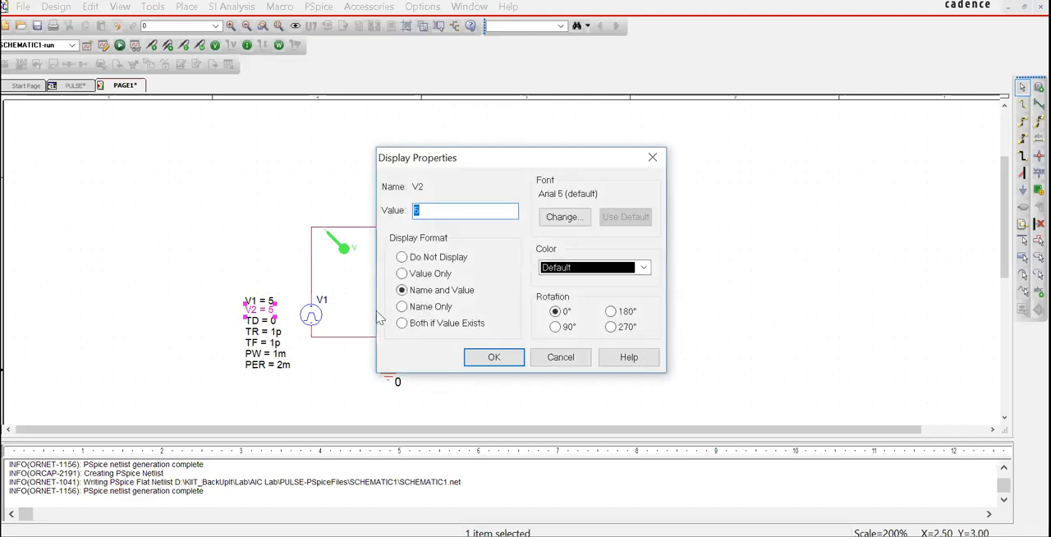
{"action": "type", "text": "1"}
{"action": "left_click", "coordinate": [497, 359]}
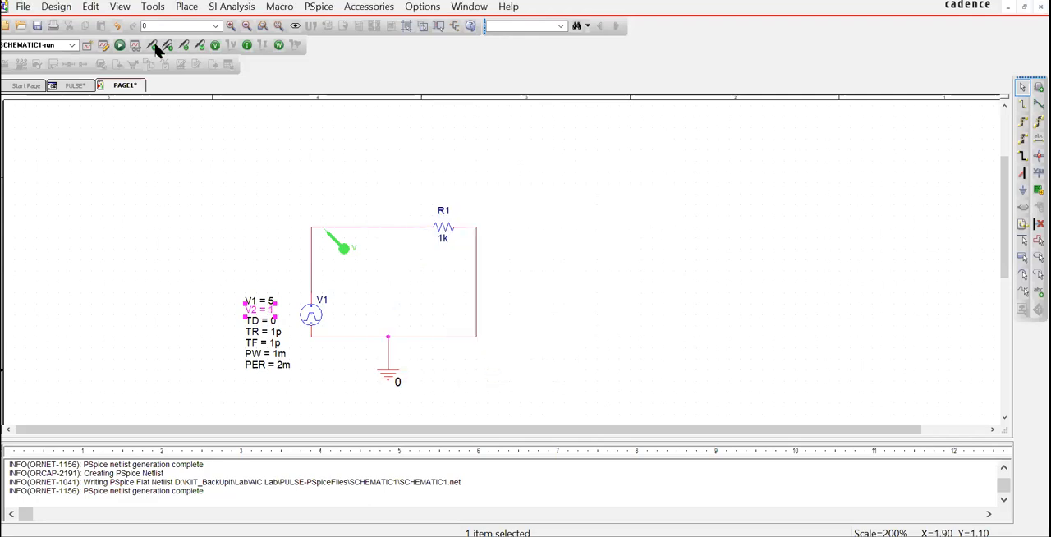
{"action": "left_click", "coordinate": [124, 42]}
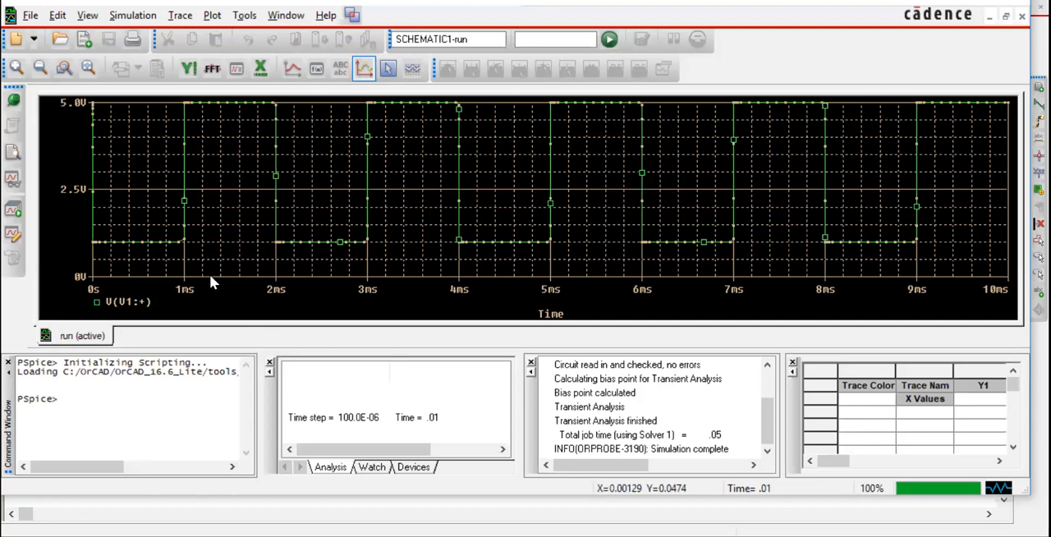
Step: Switch back to the schematic, set the pulse source's V2 to -5 and run the simulation again
{"action": "key", "text": "alt+Tab"}
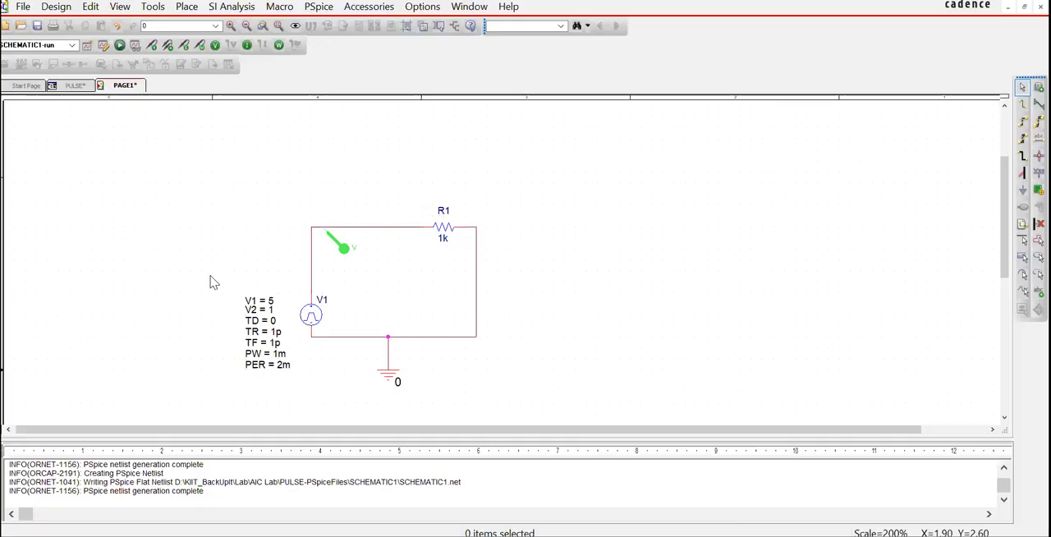
{"action": "double_click", "coordinate": [275, 313]}
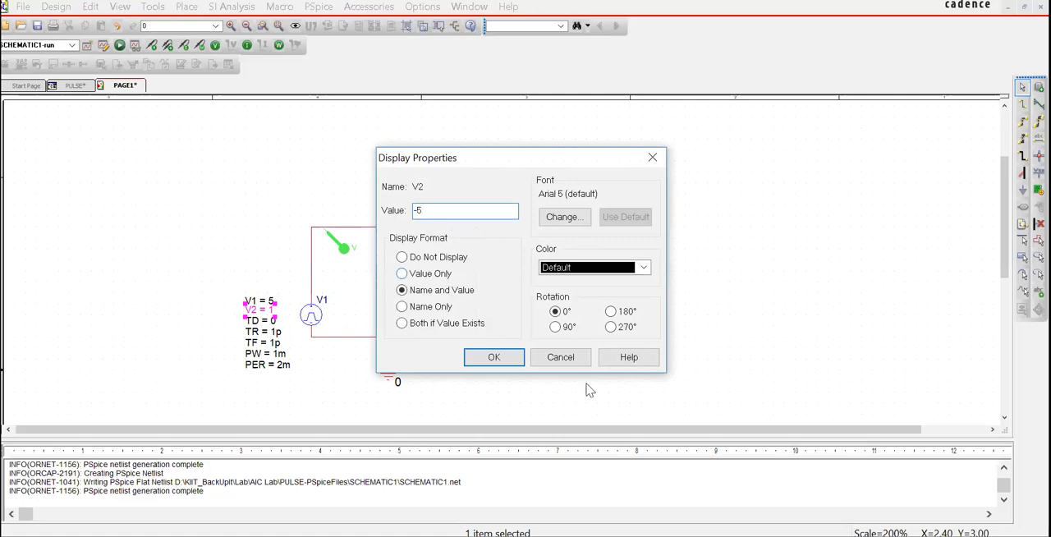
{"action": "left_click", "coordinate": [505, 358]}
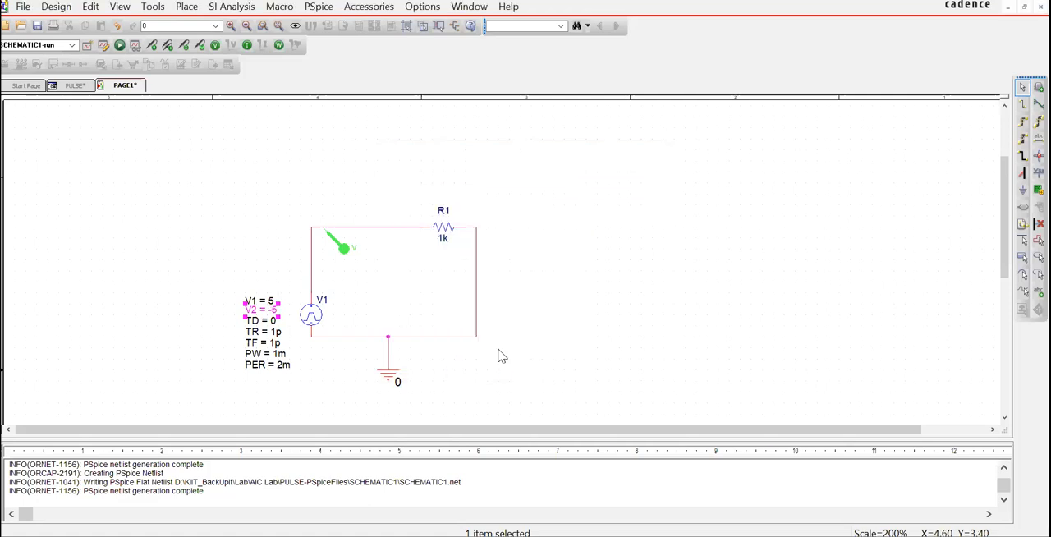
{"action": "left_click", "coordinate": [119, 45]}
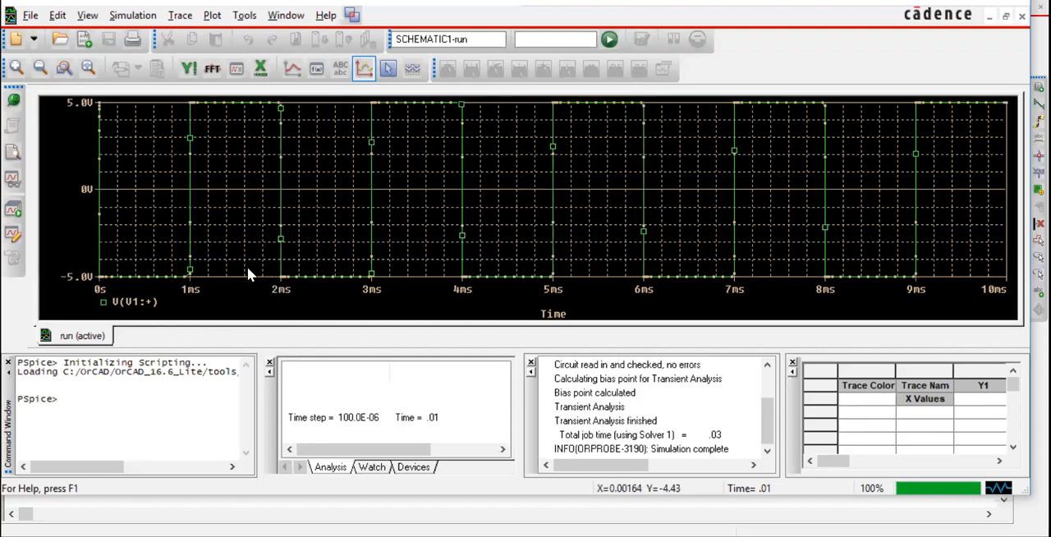
Step: Go back to the schematic, set the pulse source's pulse width PW to 2m and rerun the simulation
{"action": "key", "text": "alt+Tab"}
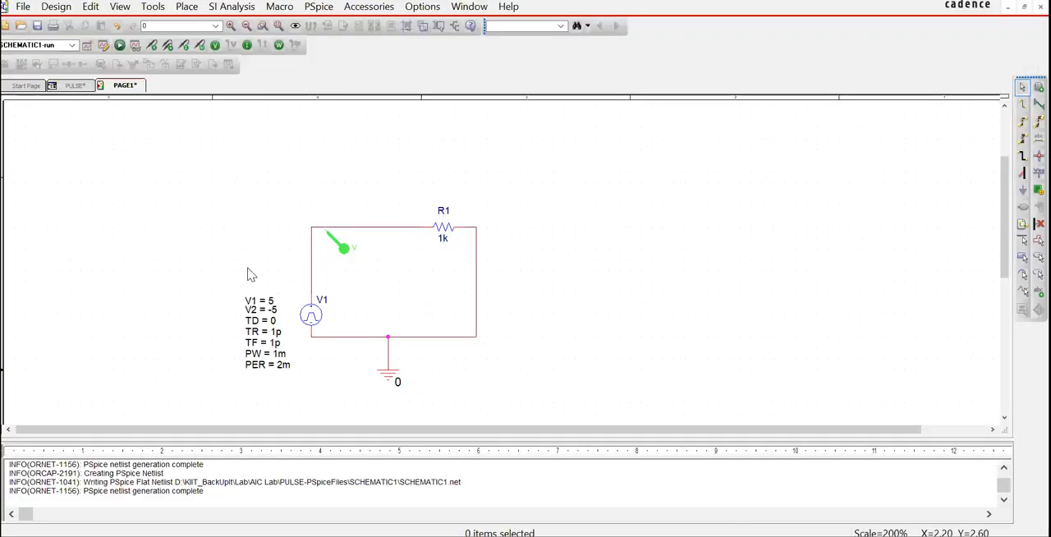
{"action": "double_click", "coordinate": [281, 366]}
{"action": "double_click", "coordinate": [279, 352]}
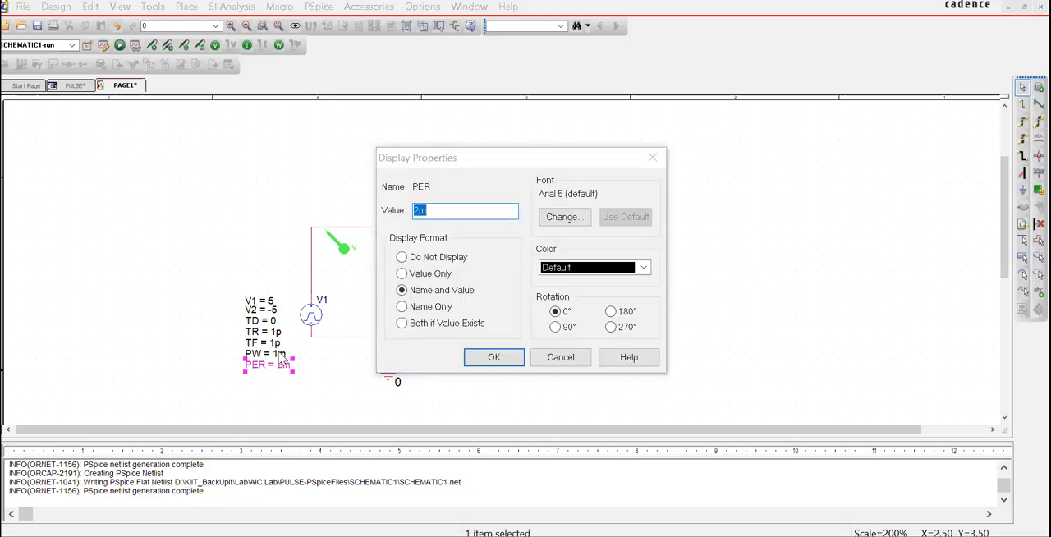
{"action": "left_click", "coordinate": [566, 353]}
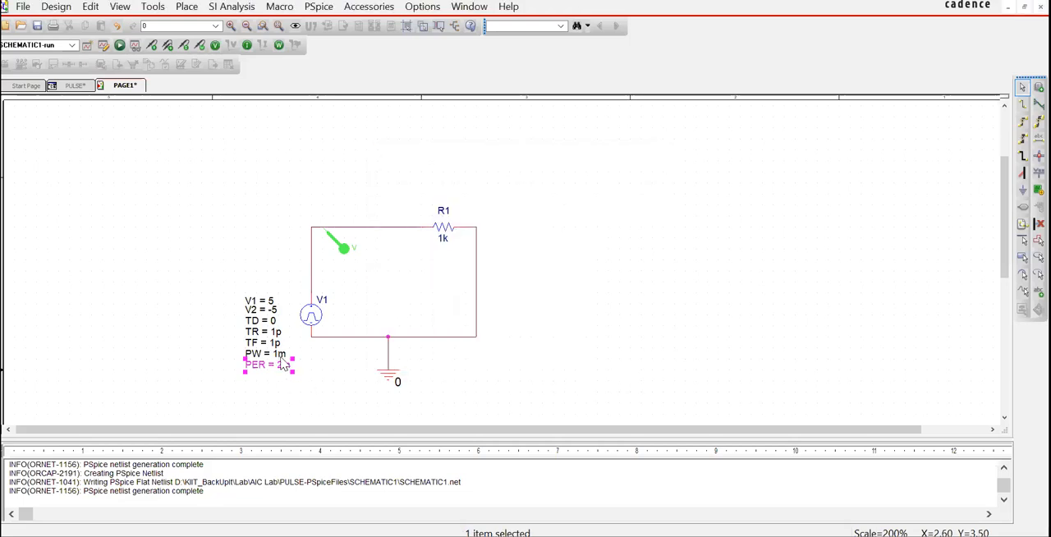
{"action": "double_click", "coordinate": [276, 353]}
{"action": "type", "text": "2m"}
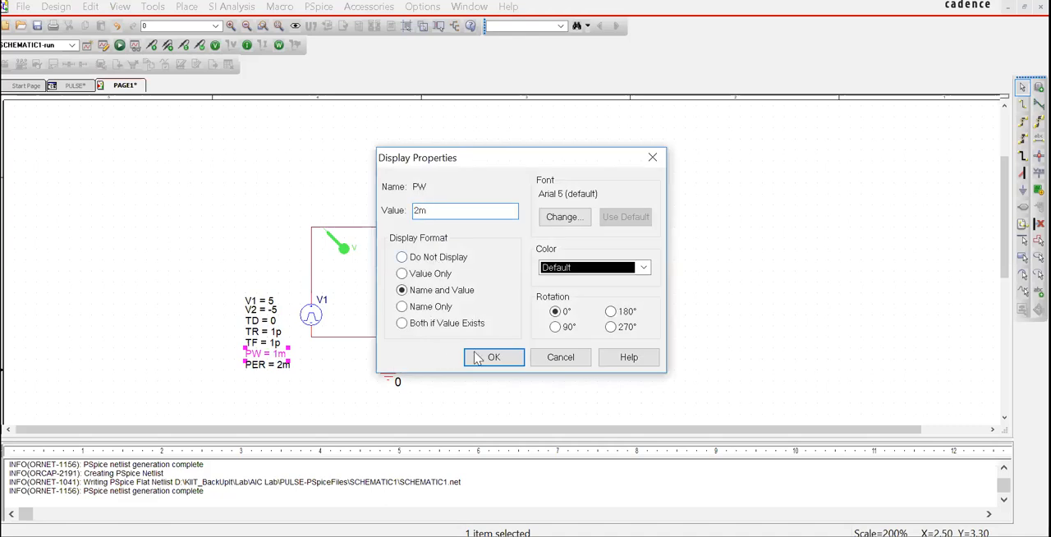
{"action": "left_click", "coordinate": [485, 358]}
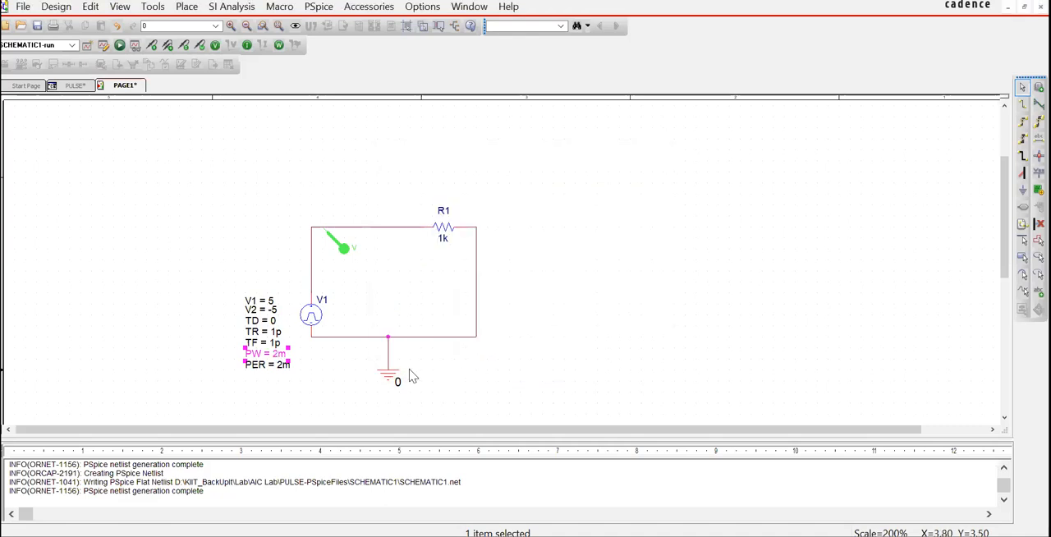
{"action": "left_click", "coordinate": [120, 45]}
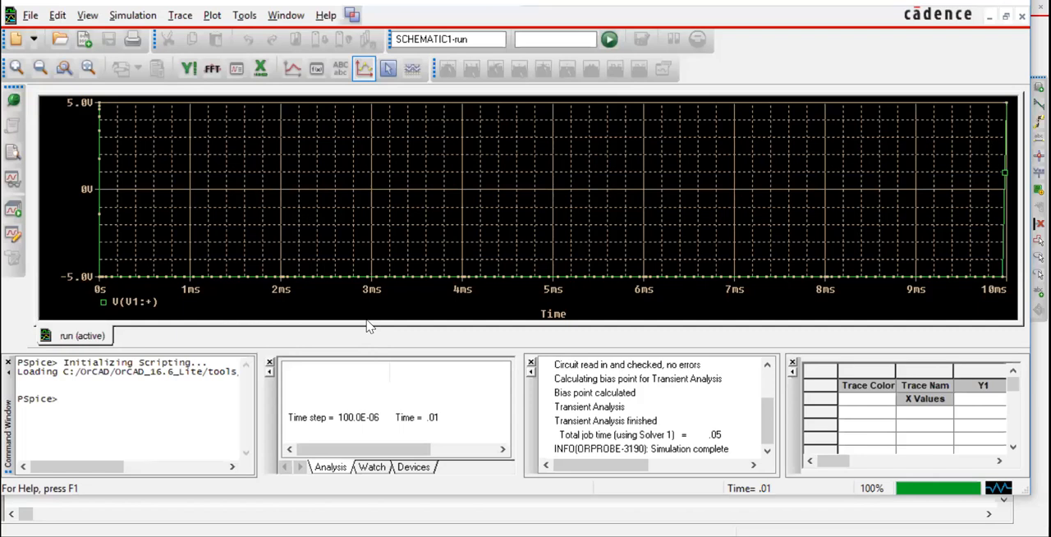
Step: Return to the schematic, set the pulse source's PW to 1.5m, rerun the simulation and bring up the PSpice results
{"action": "key", "text": "alt+Tab"}
{"action": "double_click", "coordinate": [278, 354]}
{"action": "type", "text": "1.5"}
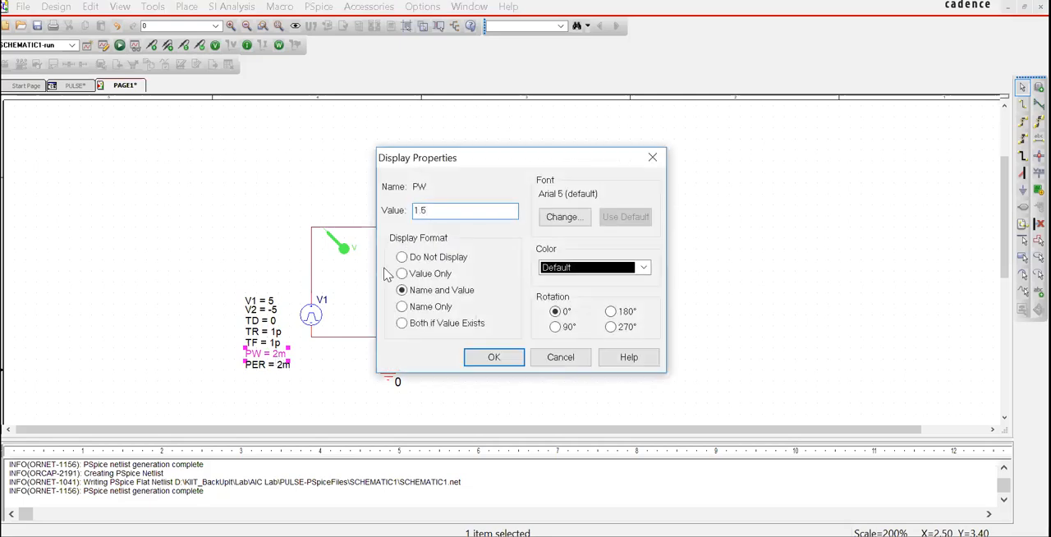
{"action": "type", "text": "m"}
{"action": "left_click", "coordinate": [511, 356]}
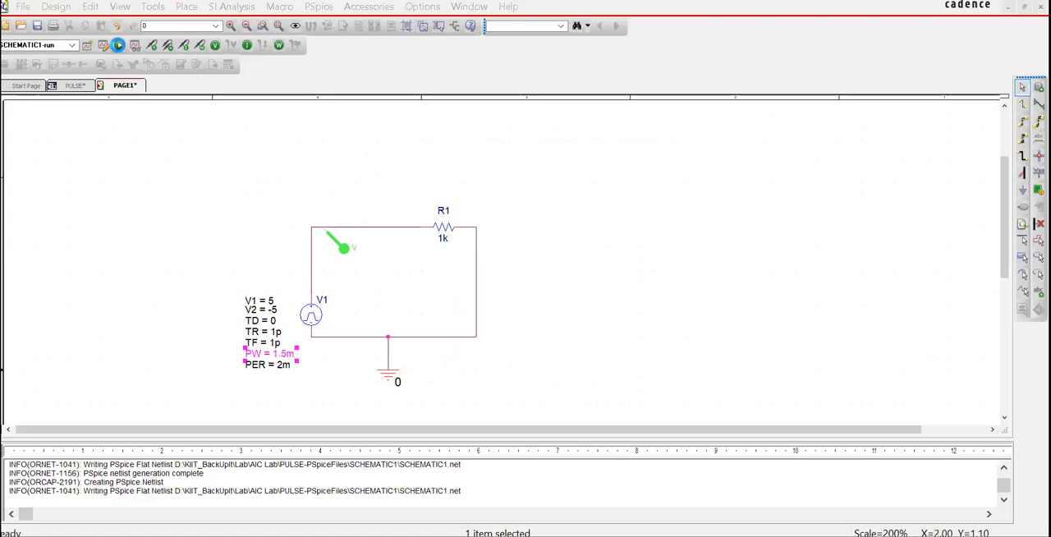
{"action": "left_click", "coordinate": [280, 246]}
{"action": "mouse_move", "coordinate": [671, 536]}
{"action": "left_click", "coordinate": [671, 497]}
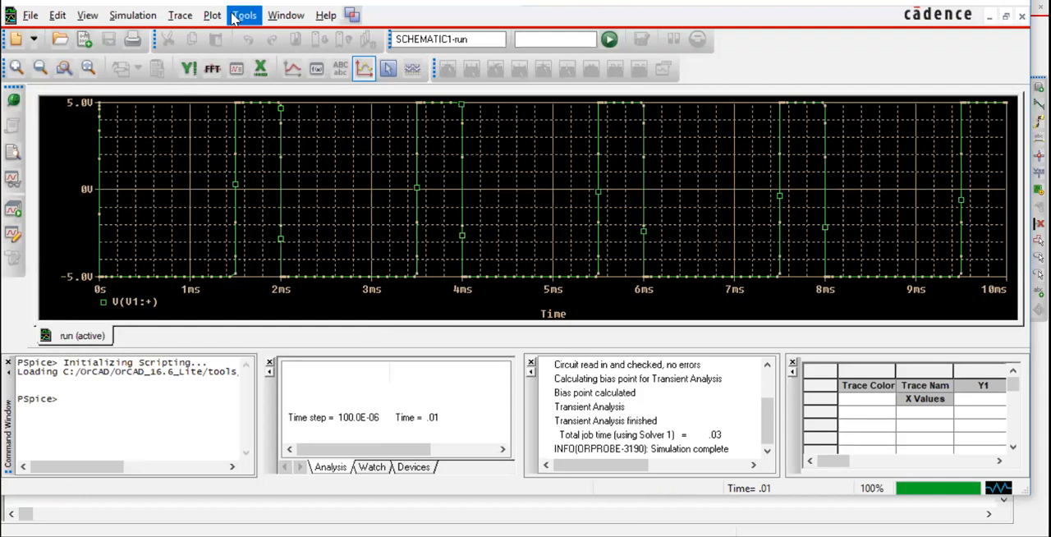
Step: Evaluate the measurement DutyCycle(V(V1:+)) on the simulated source voltage
{"action": "left_click", "coordinate": [180, 15]}
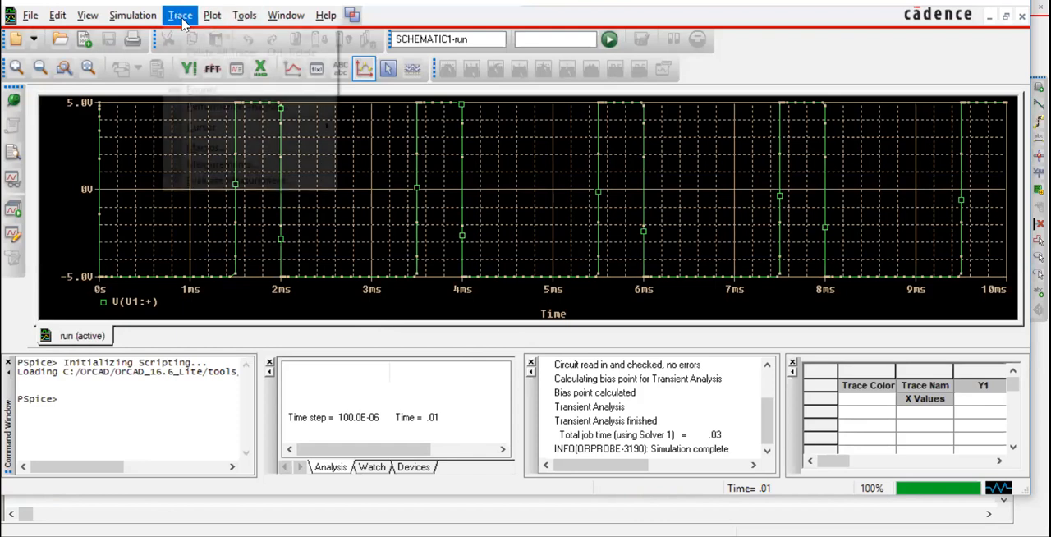
{"action": "left_click", "coordinate": [262, 180]}
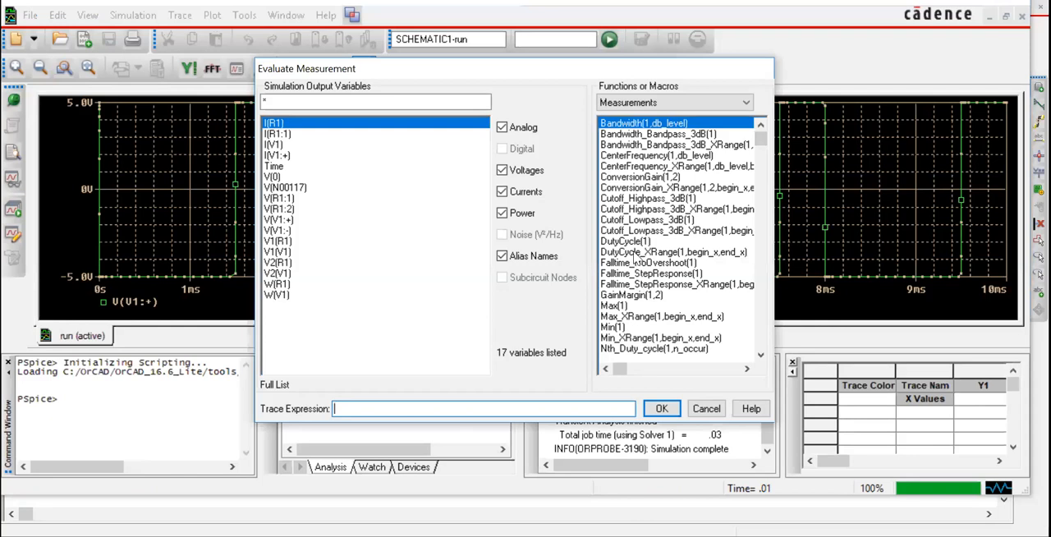
{"action": "left_click", "coordinate": [637, 244]}
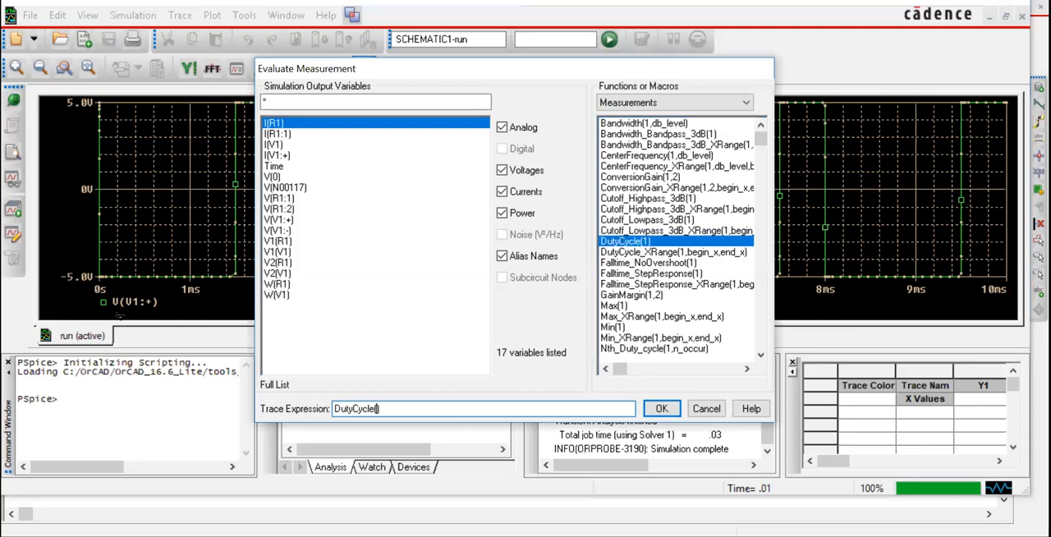
{"action": "left_click", "coordinate": [283, 220]}
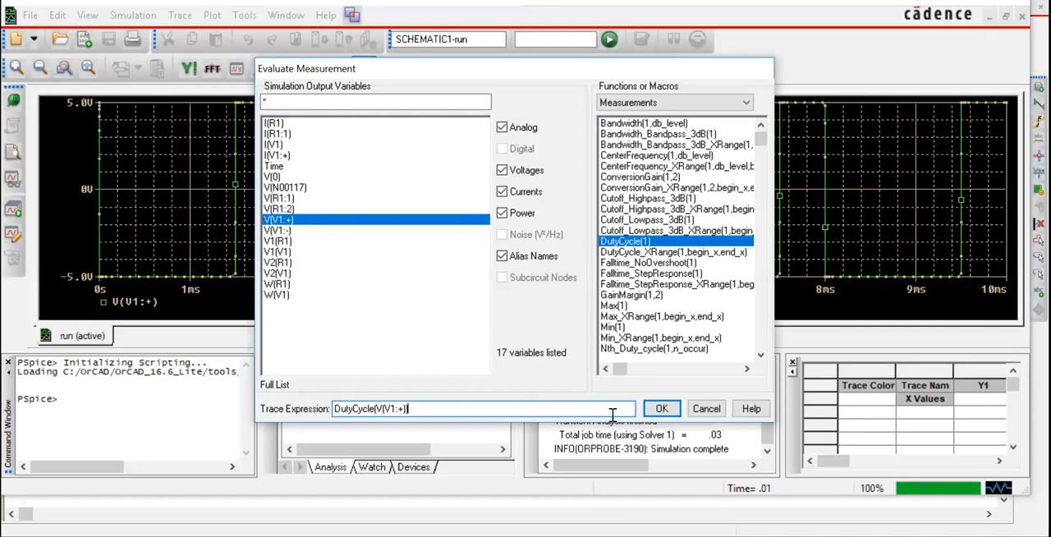
{"action": "left_click", "coordinate": [657, 408]}
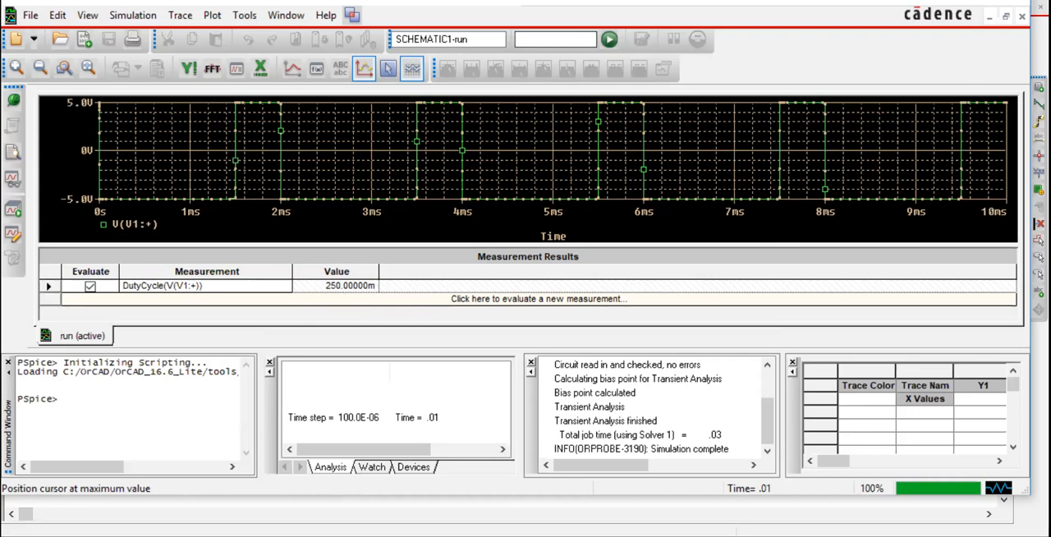
{"action": "mouse_move", "coordinate": [663, 516]}
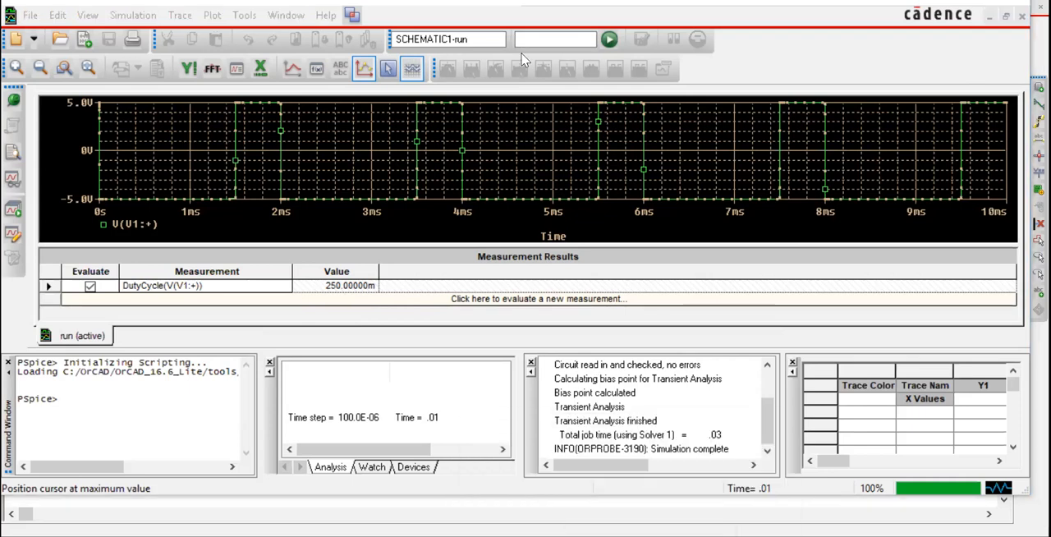